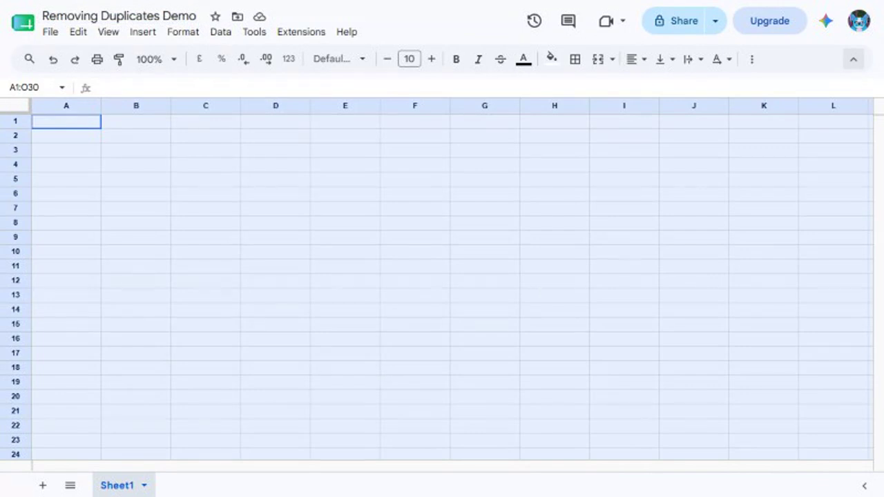
# Enter the headers Name, Email and City in row 1.
pyautogui.click(66, 121)
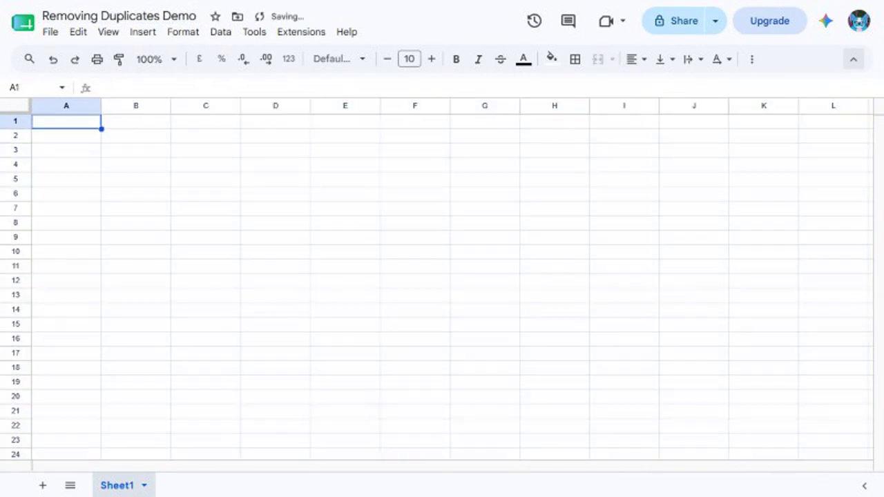
pyautogui.write('Name')
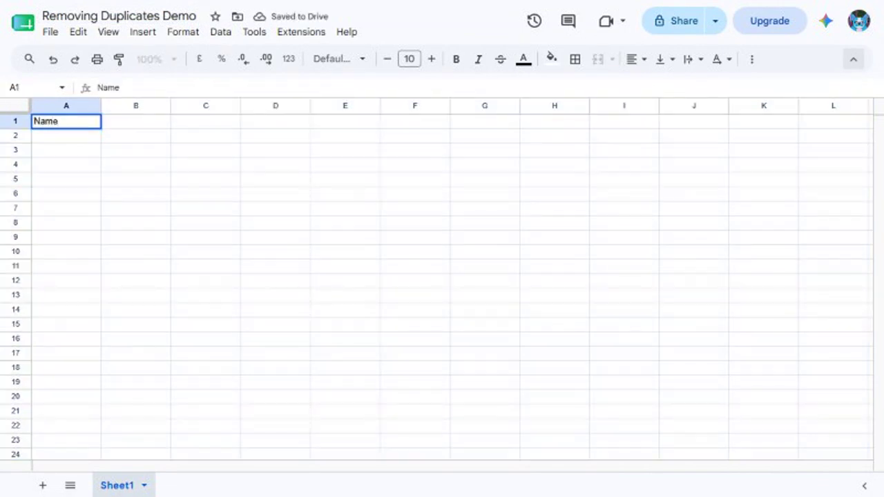
pyautogui.press('Tab')
pyautogui.write('Email')
pyautogui.press('Tab')
pyautogui.write('City')
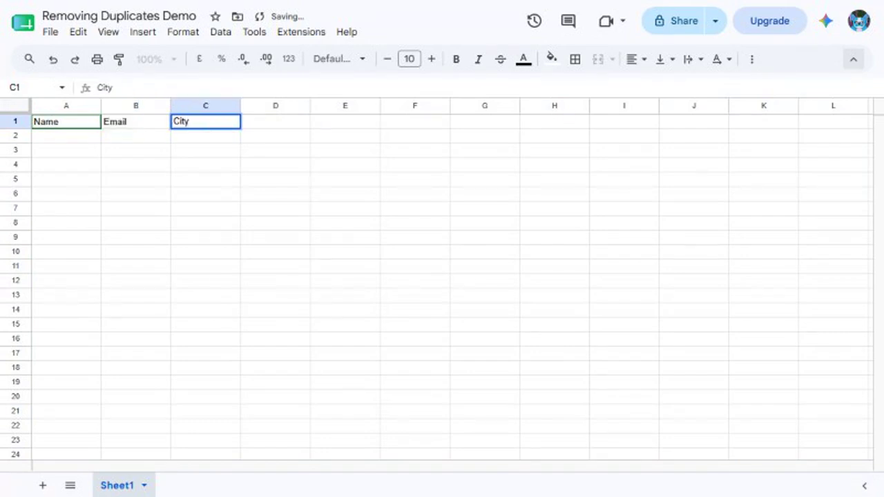
pyautogui.press('Return')
# Add the first two contact rows with name, e-mail and cities Austin and Dallas.
pyautogui.write('John Smith')
pyautogui.press('Tab')
pyautogui.write('john@email.com')
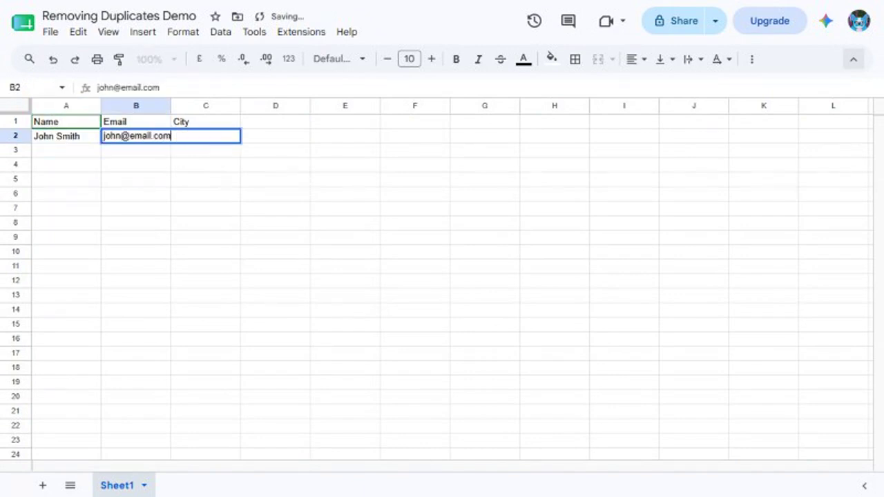
pyautogui.press('Tab')
pyautogui.write('Austin')
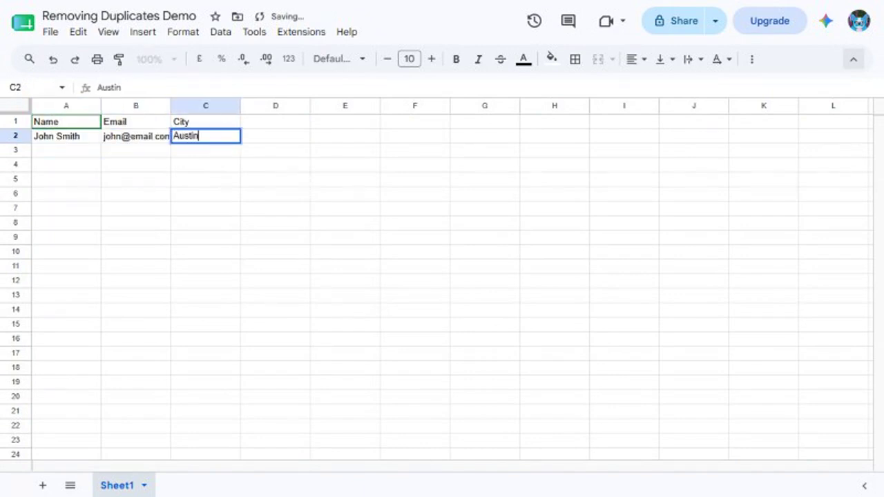
pyautogui.press('Return')
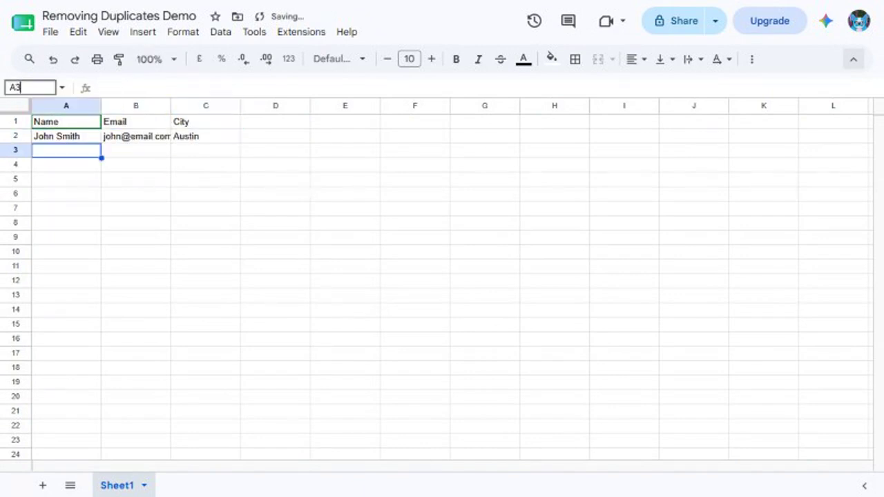
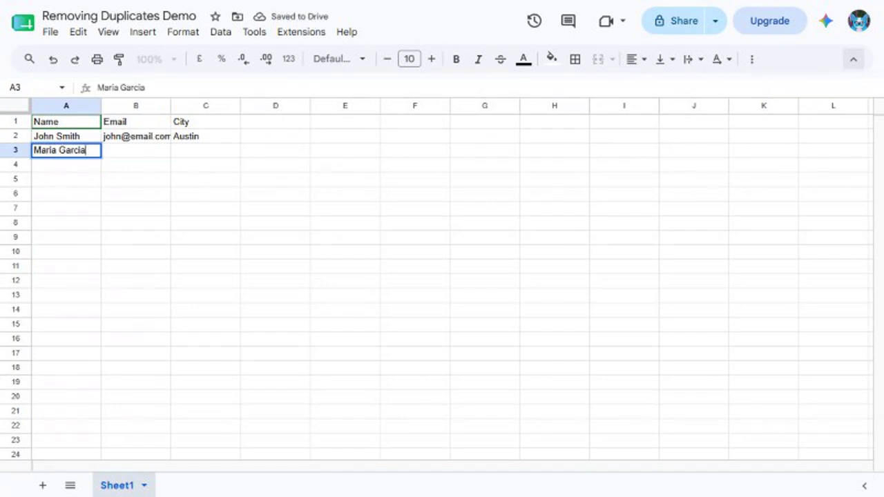
pyautogui.press('Tab')
pyautogui.write('maria@email.com')
pyautogui.press('Tab')
pyautogui.write('Dallas')
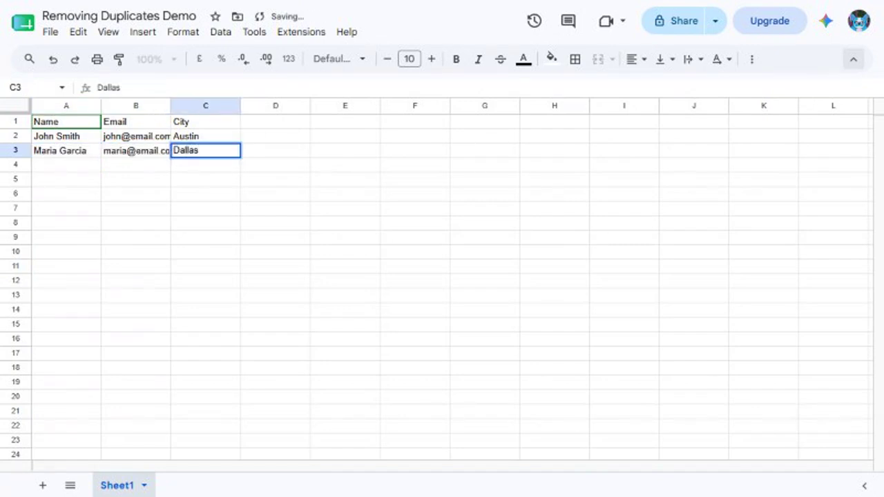
pyautogui.press('Return')
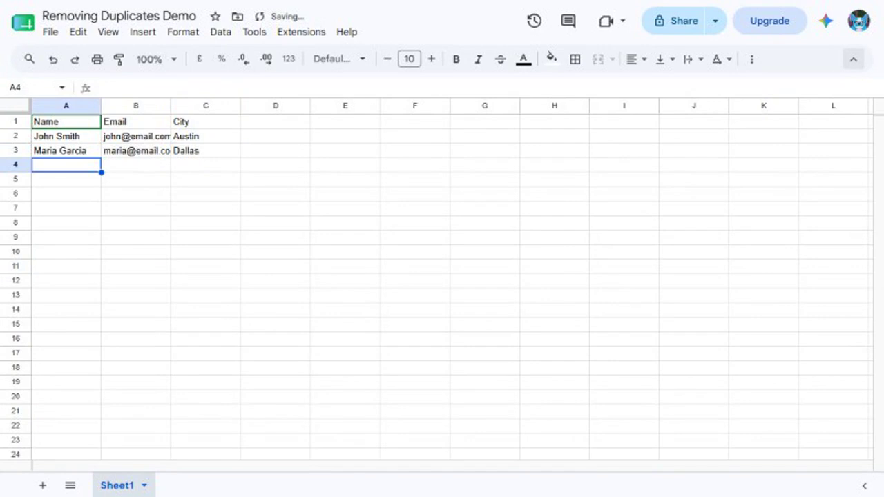
# Add two more rows repeating the Austin contact, one with a lowercase name.
pyautogui.write('john smith')
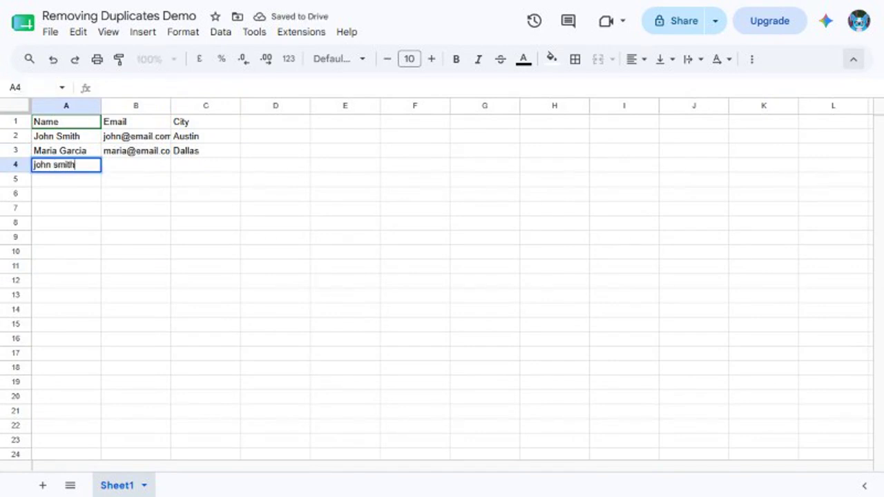
pyautogui.press('Tab')
pyautogui.write('john@email.com')
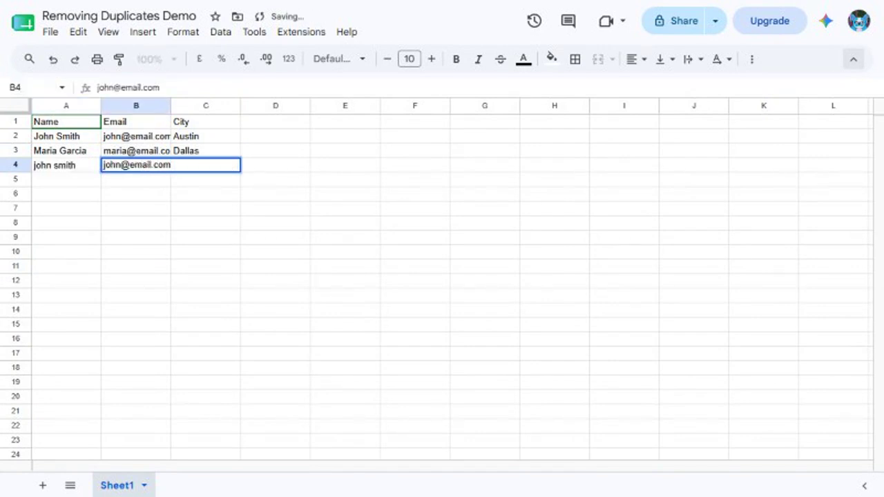
pyautogui.press('Tab')
pyautogui.write('Austin')
pyautogui.press('Return')
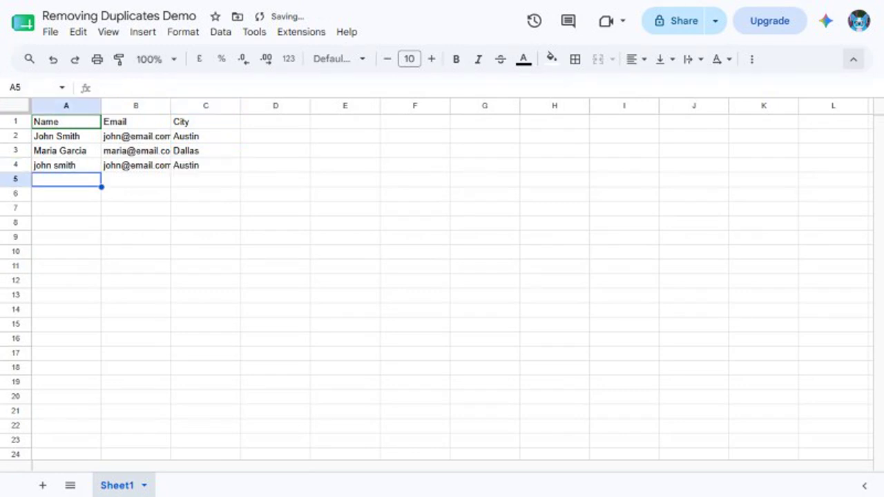
pyautogui.write('John Smith')
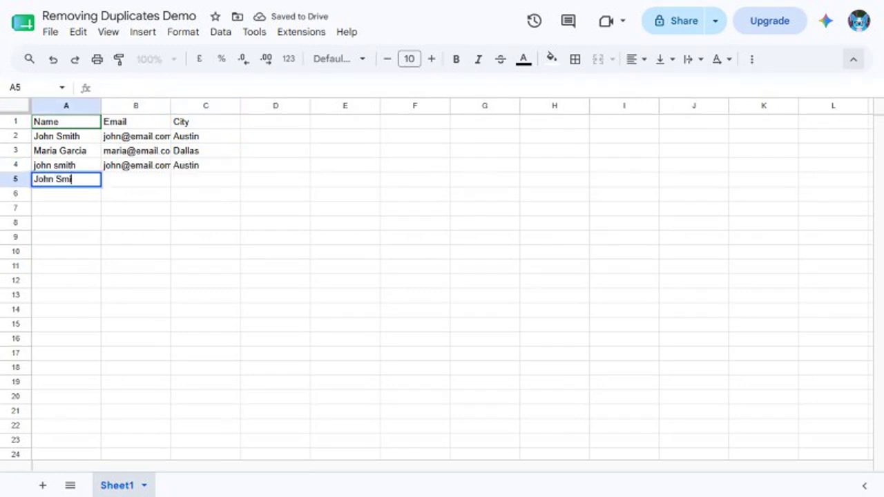
pyautogui.press('Tab')
pyautogui.write('john@email.com')
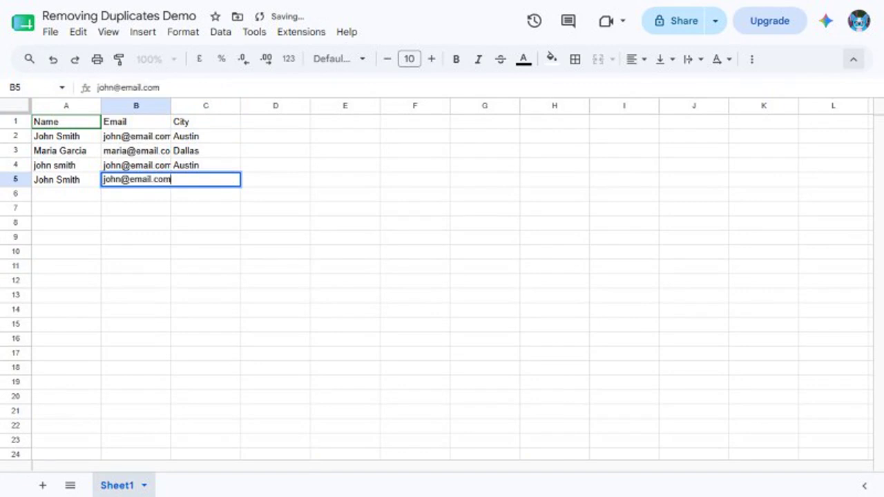
pyautogui.press('Tab')
pyautogui.write('Austin')
pyautogui.press('Return')
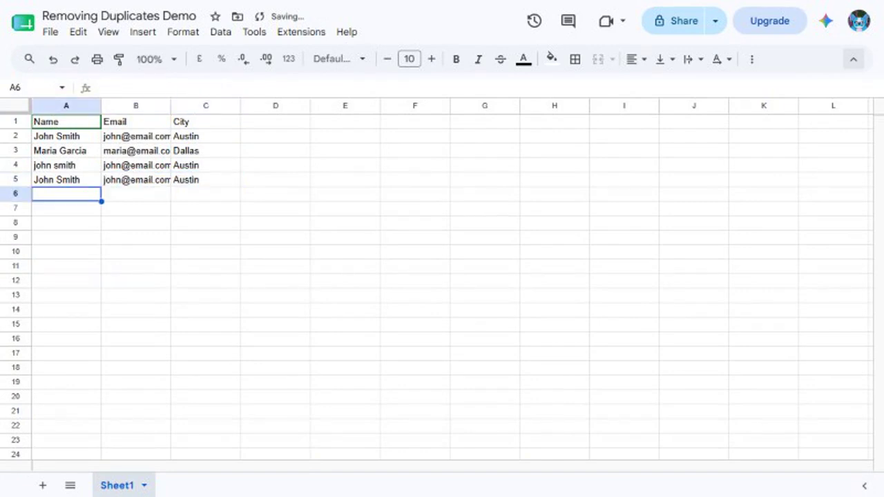
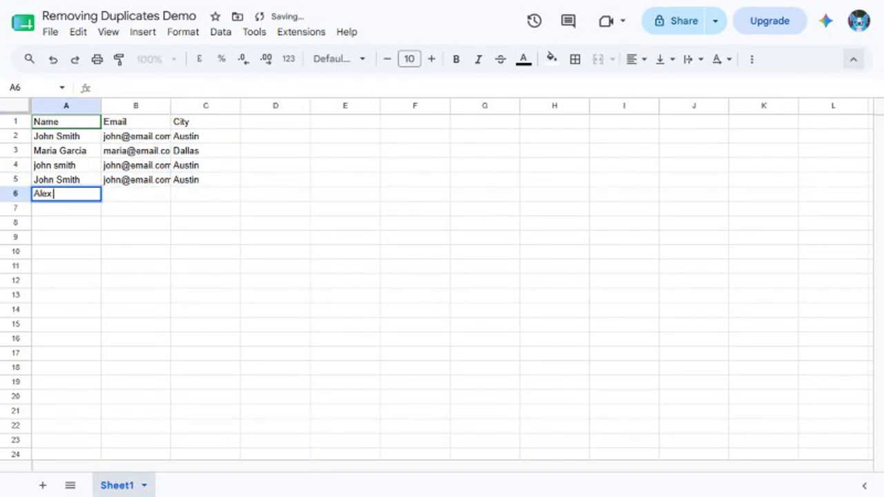
# Add two Houston rows for one contact, the second with the name in uppercase.
pyautogui.press('Tab')
pyautogui.write('alex@email.com')
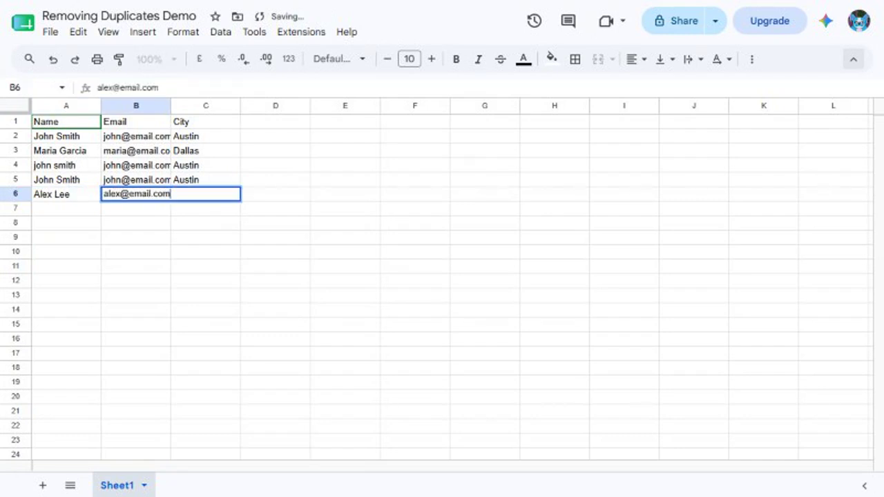
pyautogui.press('Tab')
pyautogui.write('Houston')
pyautogui.press('Return')
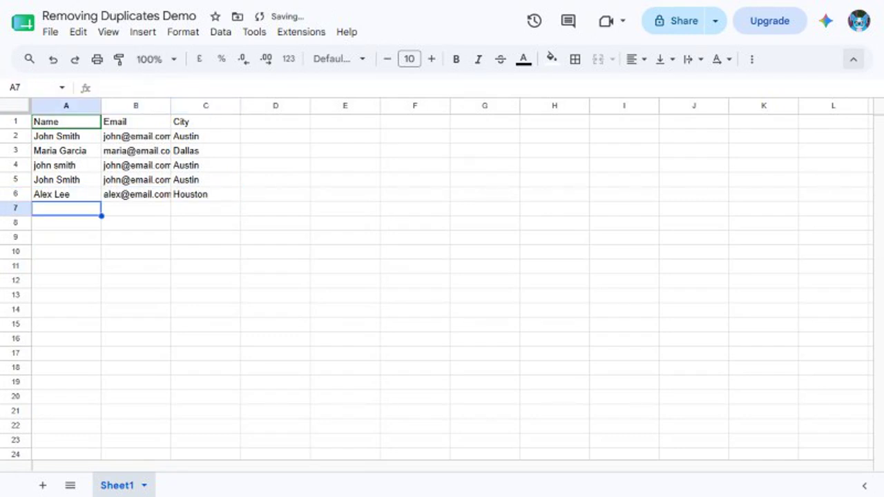
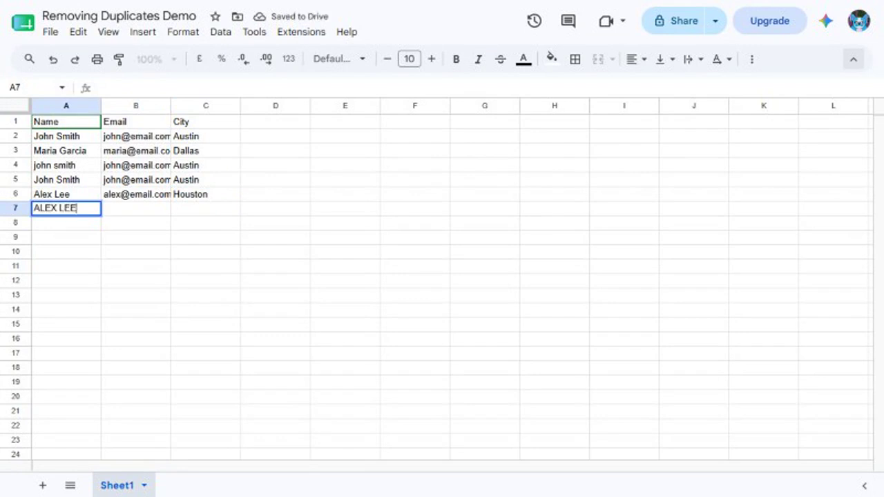
pyautogui.press('Tab')
pyautogui.write('alex@email.com')
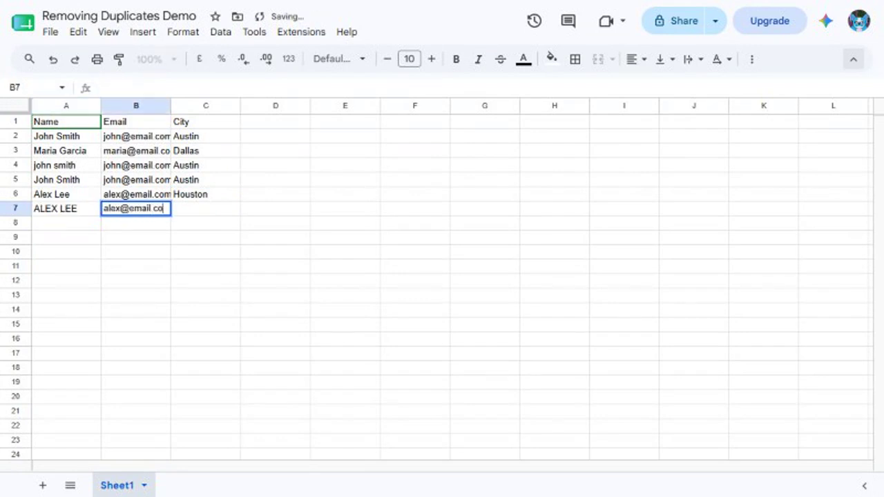
pyautogui.press('Tab')
pyautogui.write('Houston')
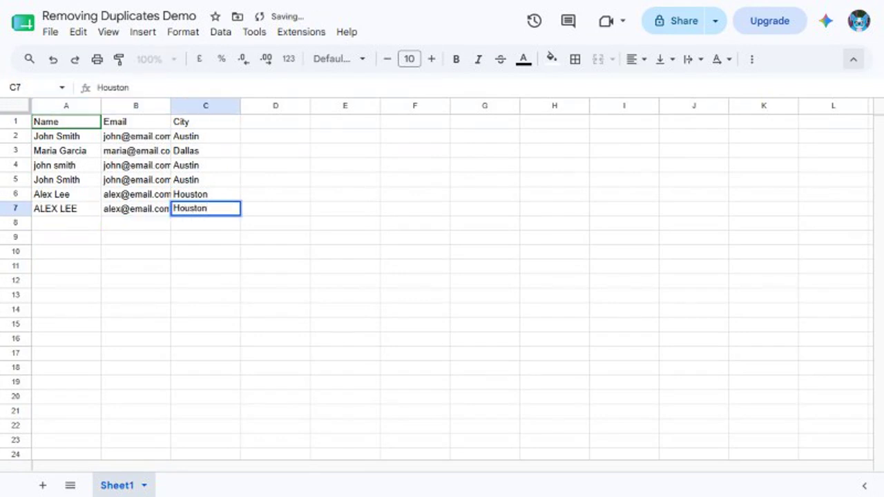
pyautogui.press('Return')
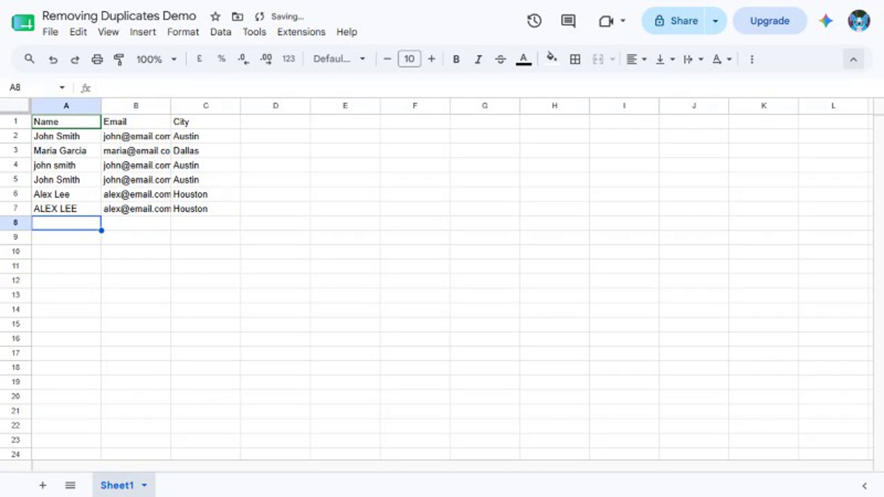
# Add a San Antonio contact and a repeat of the Dallas contact.
pyautogui.press('Tab')
pyautogui.write('sam@email.com')
pyautogui.press('Tab')
pyautogui.write('San Antonio')
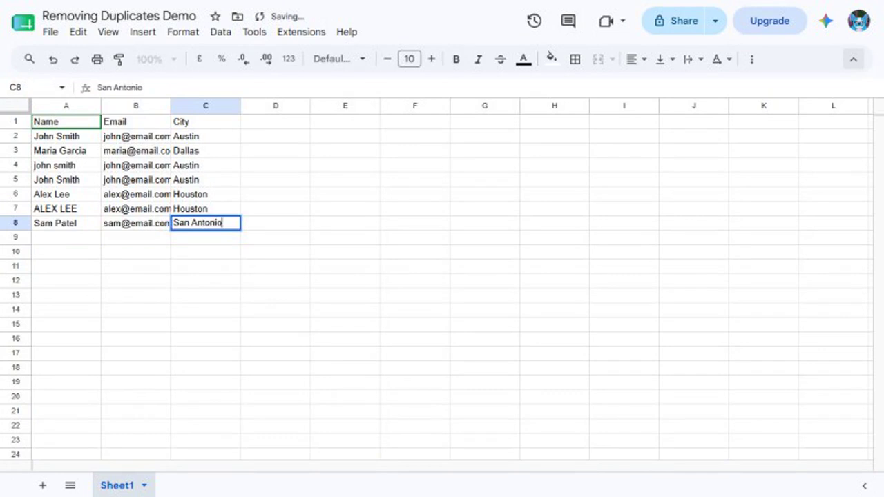
pyautogui.press('Return')
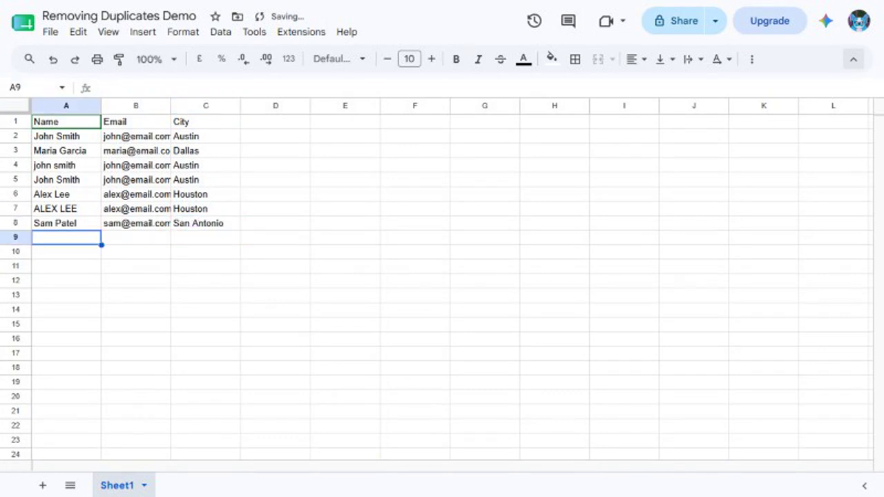
pyautogui.press('Tab')
pyautogui.write('m')
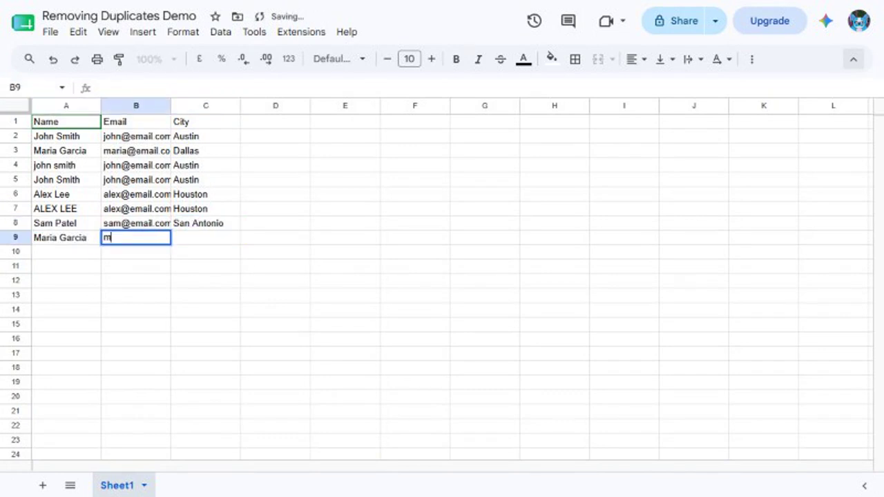
pyautogui.write('aria@email.com')
pyautogui.press('Tab')
pyautogui.write('Dallas')
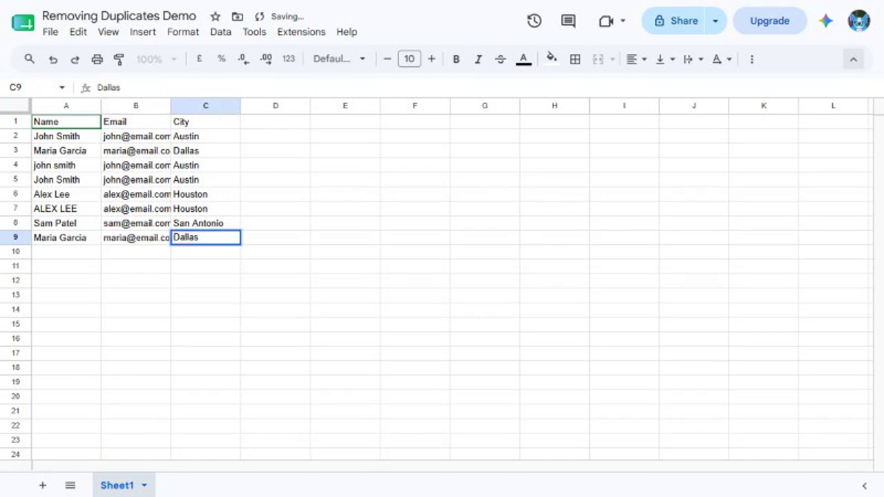
pyautogui.press('Return')
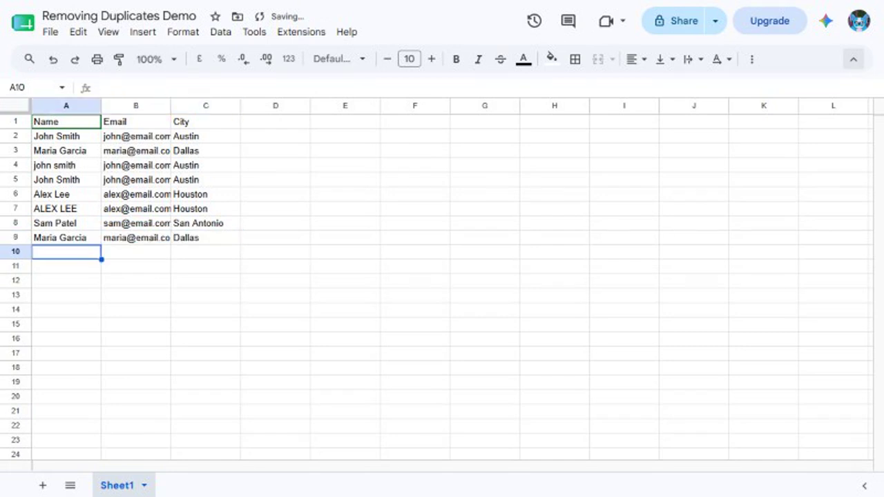
# Select the contact list A1:C9 through the Name box.
pyautogui.click(31, 88)
pyautogui.write('A1:C9')
pyautogui.press('Return')
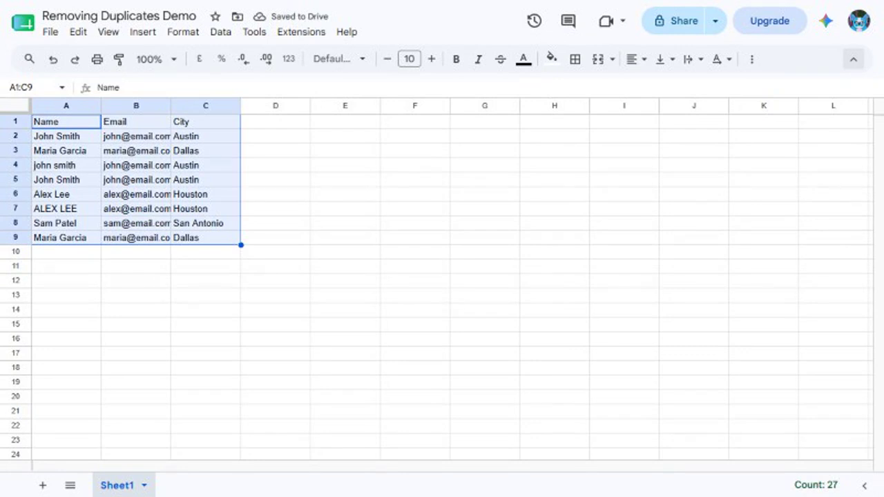
# Enter the headers Trimmed Name, Raw LEN and Trimmed LEN in D1:F1.
pyautogui.click(31, 88)
pyautogui.write('D1')
pyautogui.press('Return')
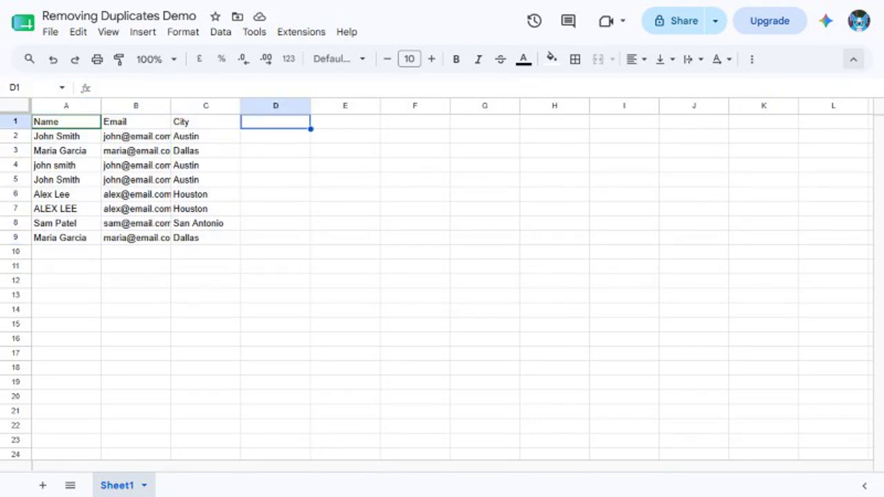
pyautogui.write('Trimmed Name')
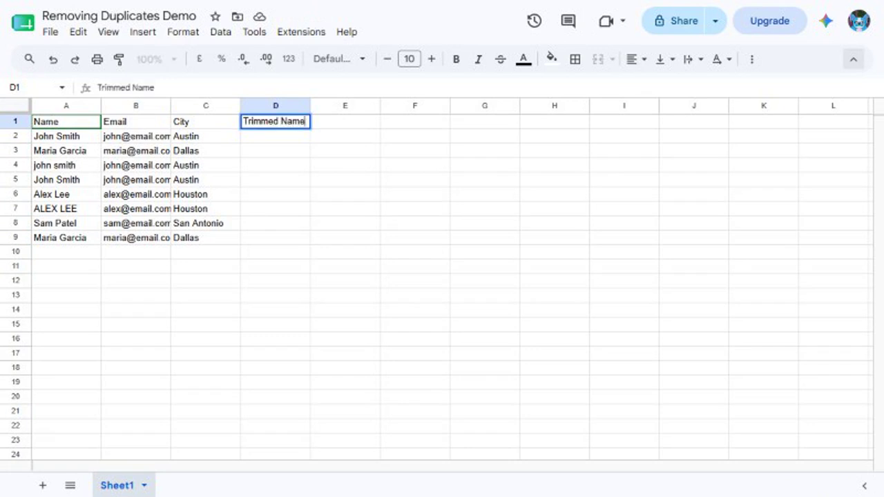
pyautogui.press('Tab')
pyautogui.write('Raw LEN')
pyautogui.press('Tab')
pyautogui.write('Tr')
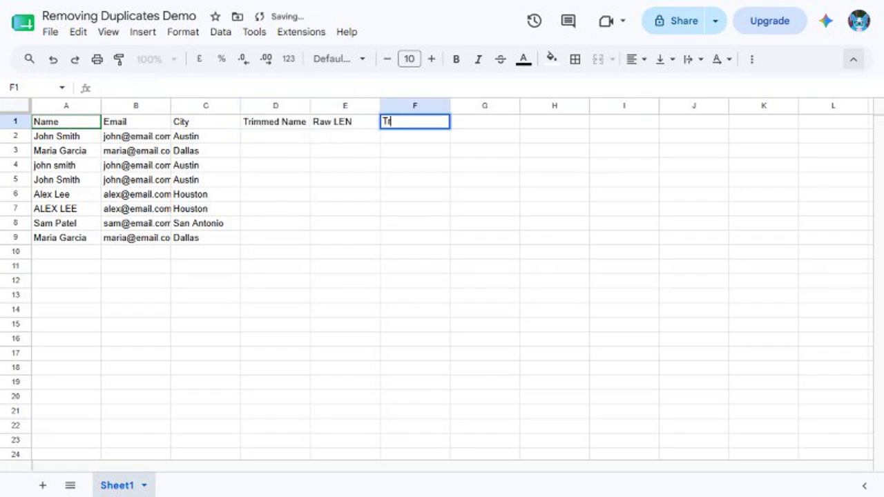
pyautogui.write('immed LEN')
pyautogui.press('Return')
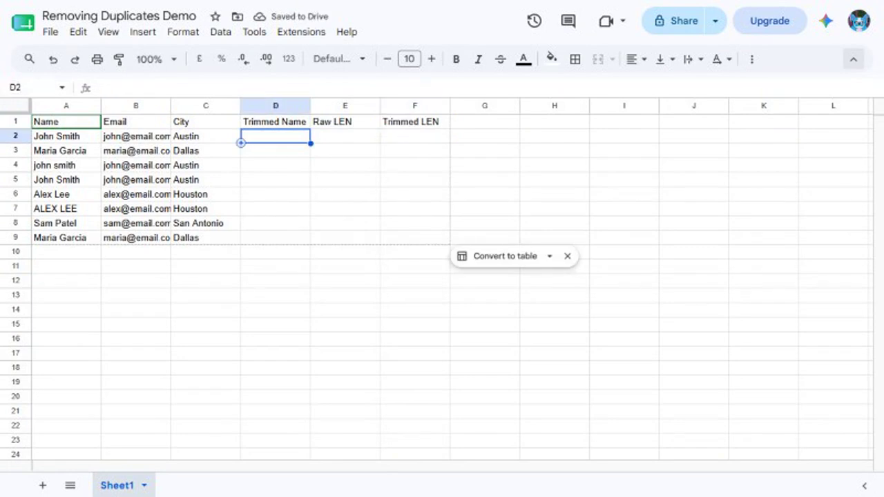
# Enter =TRIM(A2) in D2 and fill it down to row 9.
pyautogui.write('=TRIM(A2)')
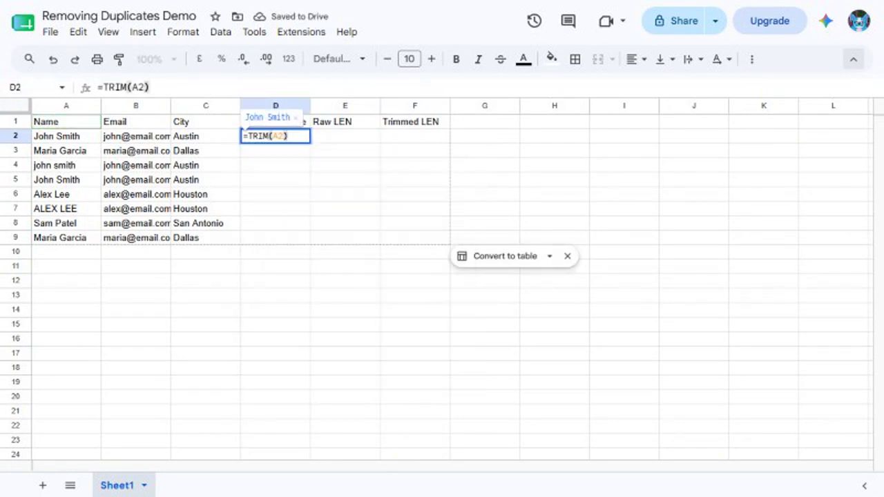
pyautogui.press('Return')
pyautogui.hotkey('ctrl', 'Return')
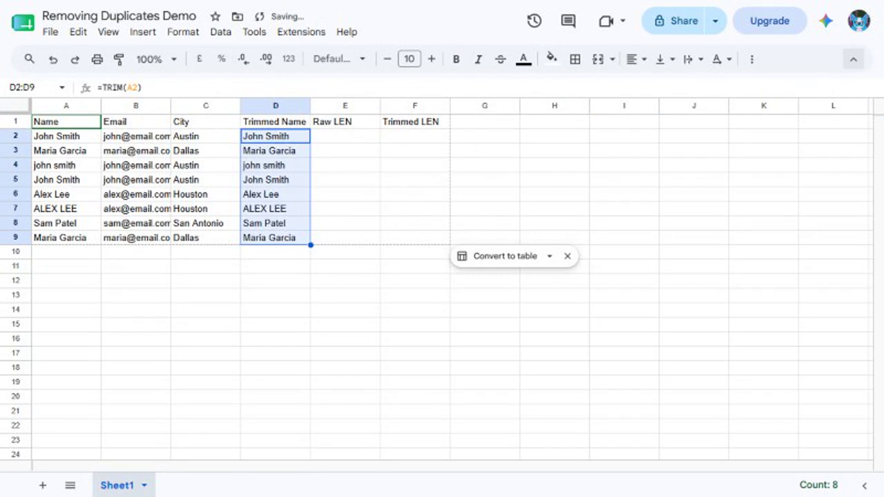
pyautogui.click(33, 88)
pyautogui.write('E2')
pyautogui.press('Return')
# Enter =LEN(A2) in E2 and =LEN(D2) in F2, filling both down through row 9.
pyautogui.write('=LEN(A2)')
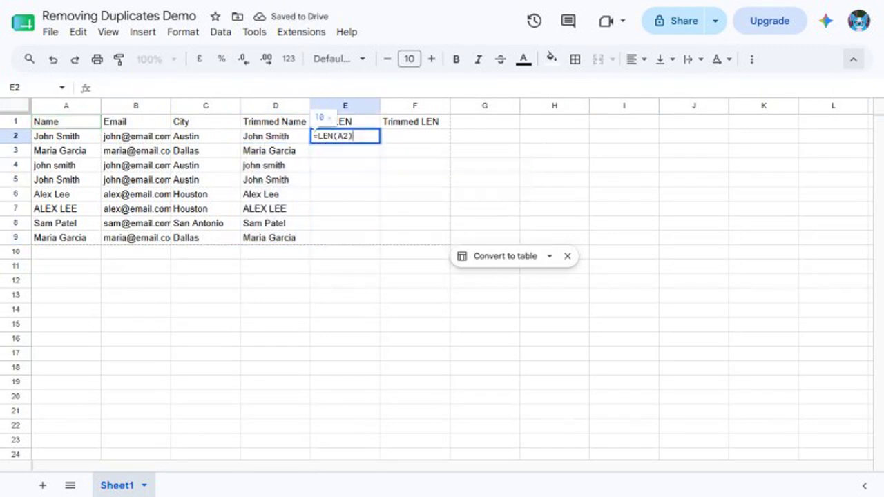
pyautogui.press('Tab')
pyautogui.write('=LEN(D2)')
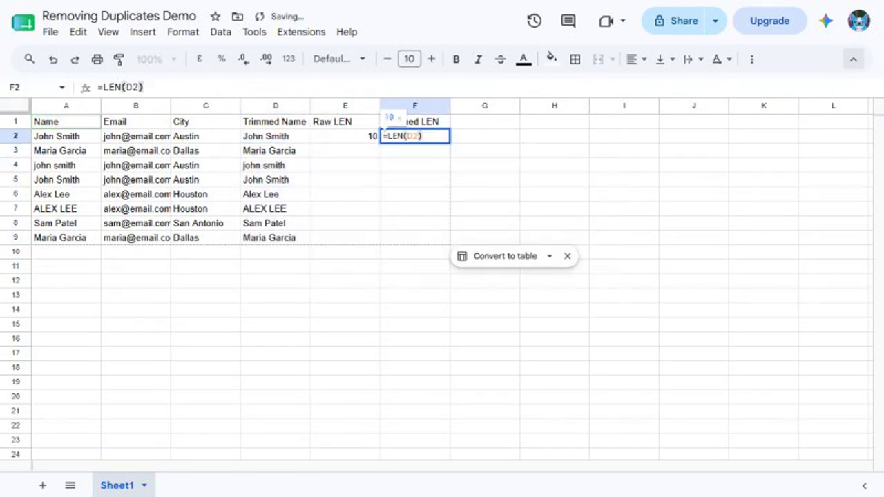
pyautogui.press('Return')
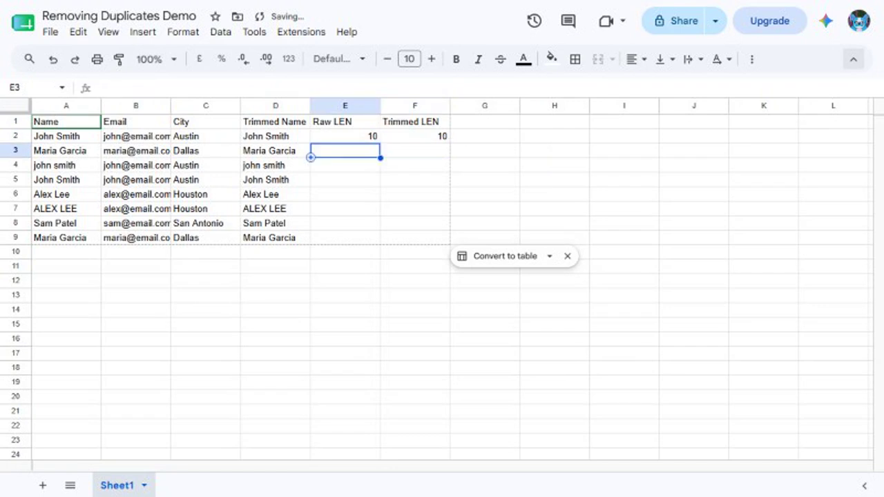
pyautogui.click(33, 88)
pyautogui.write('E2:F9')
pyautogui.press('Return')
pyautogui.hotkey('ctrl', 'd')
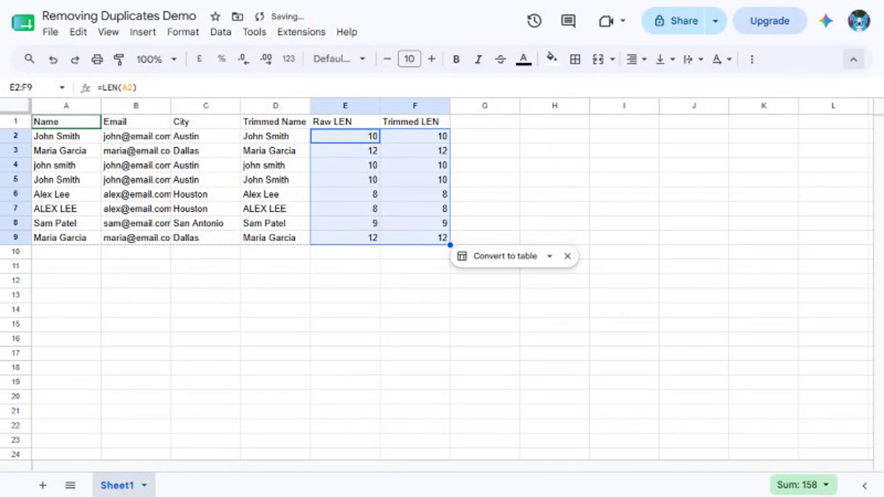
# Select E5:F5 to compare the raw and trimmed lengths in row 5.
pyautogui.click(32, 88)
pyautogui.write('E5:F5')
pyautogui.press('Return')
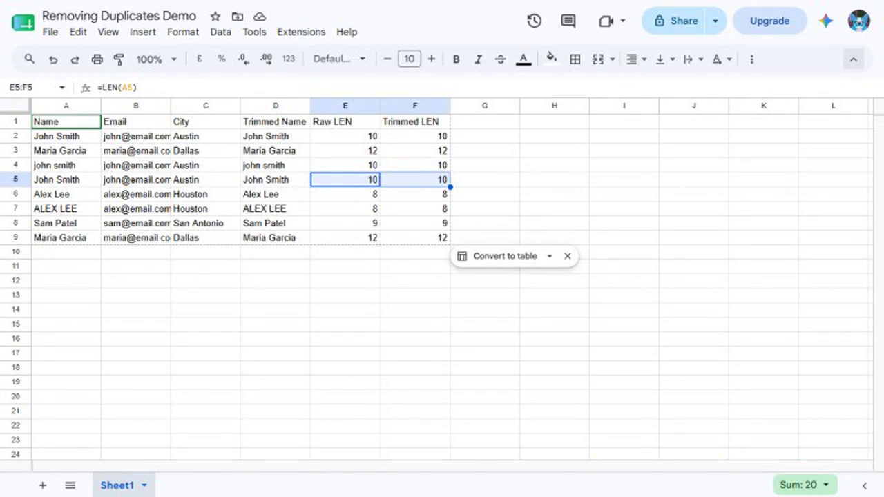
pyautogui.click(485, 121)
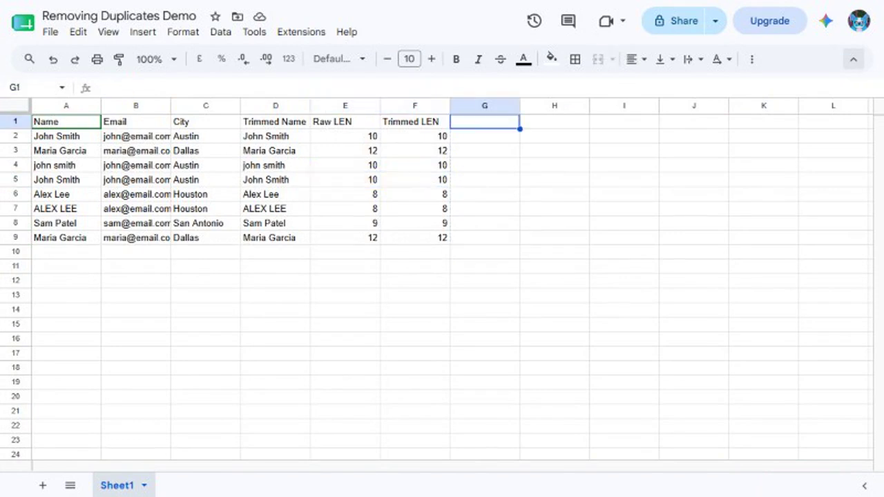
# Add a Clean Name header in G1 with =PROPER(D2) filled down to row 9.
pyautogui.write('Clean Name')
pyautogui.press('Return')
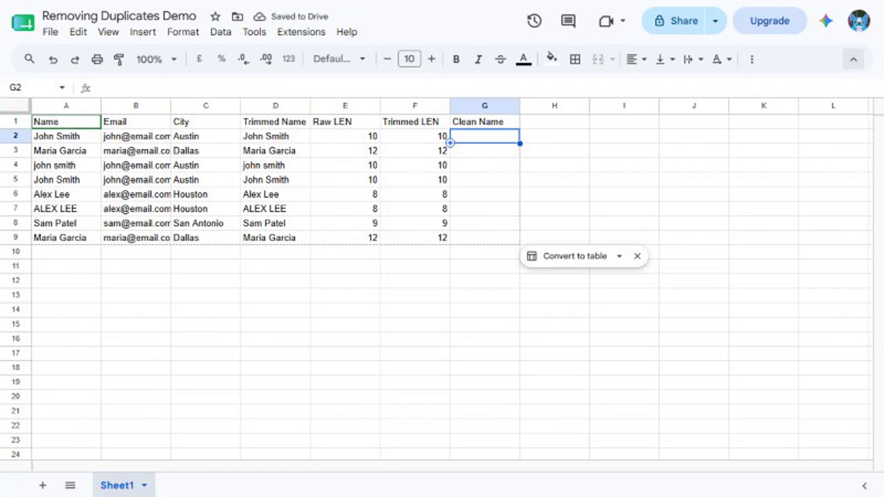
pyautogui.write('=PROPER(D2)')
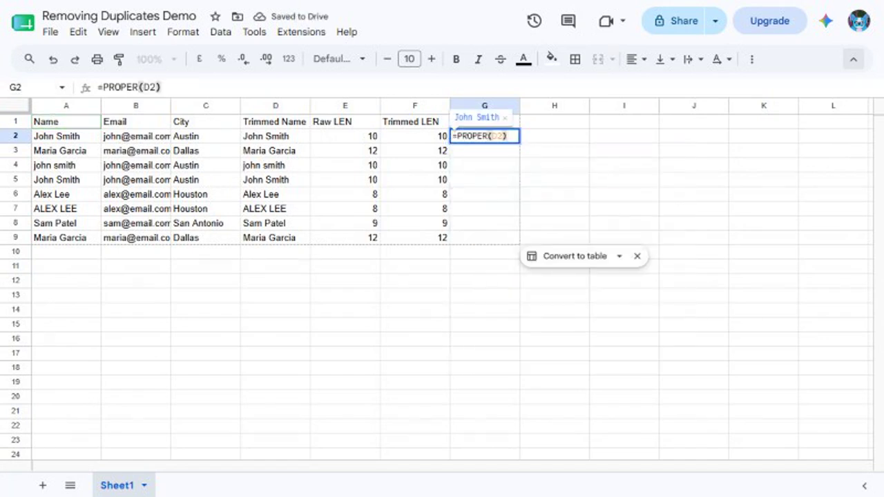
pyautogui.press('Return')
pyautogui.hotkey('ctrl', 'Return')
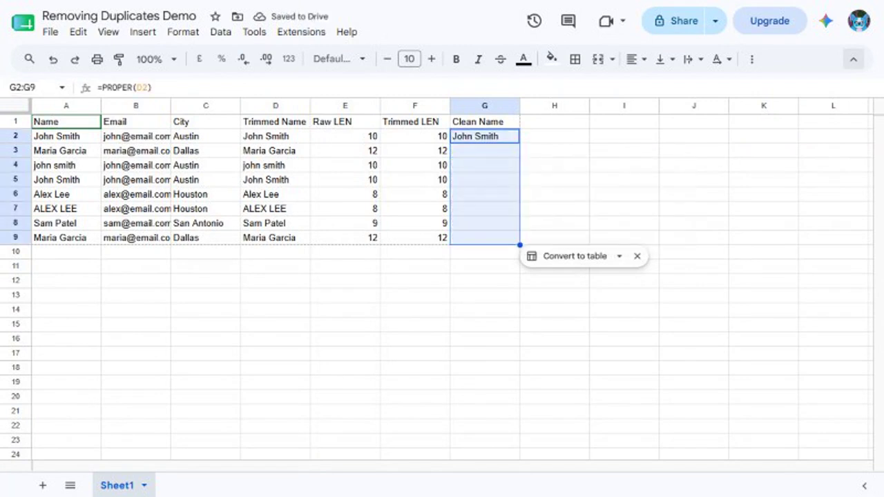
# Select G2:G5 to check the proper-cased names, then reselect A1:C9.
pyautogui.click(31, 88)
pyautogui.write('G2:G5')
pyautogui.press('Return')
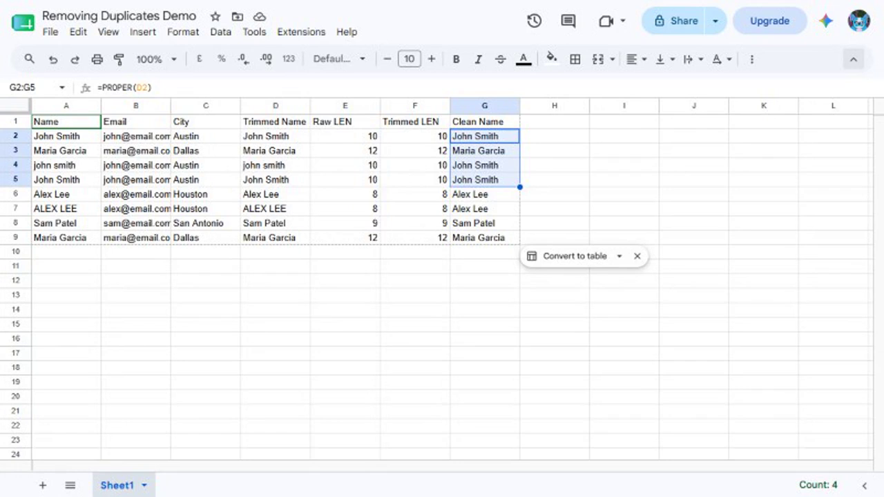
pyautogui.write('A1:C9')
pyautogui.press('Return')
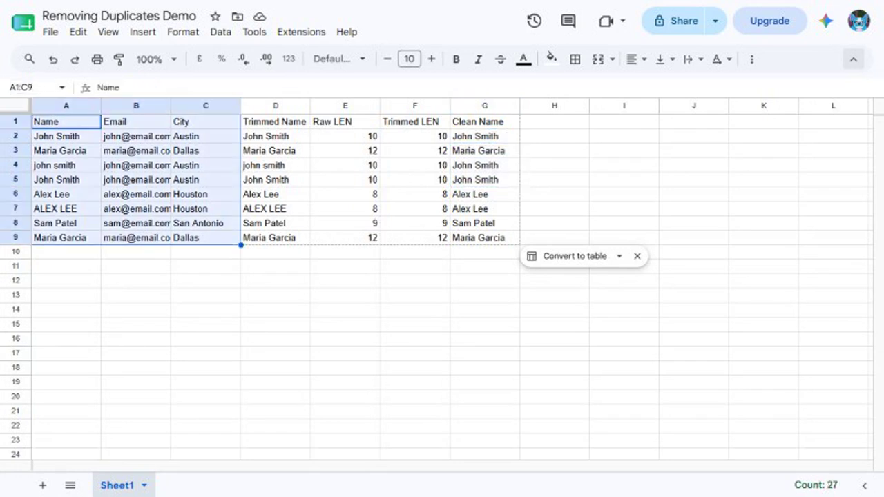
# Try Remove duplicates on A1:C9 with a header row, then undo the removal.
pyautogui.click(220, 32)
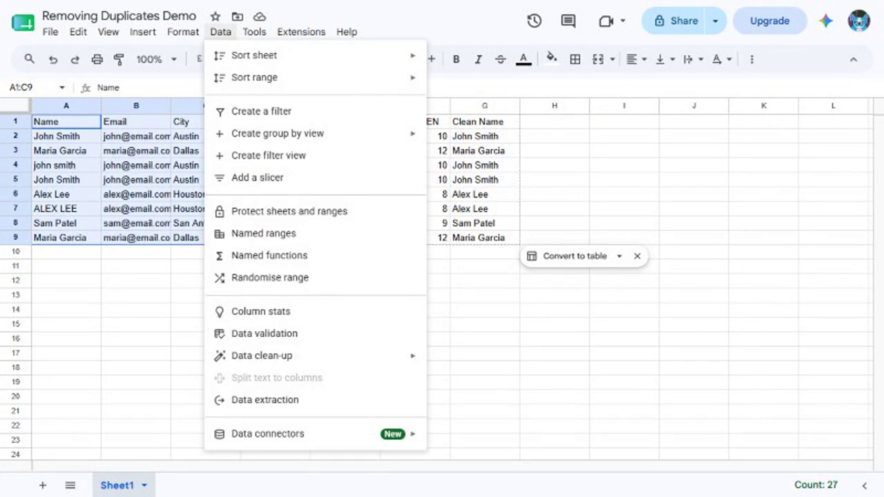
pyautogui.moveTo(262, 355)
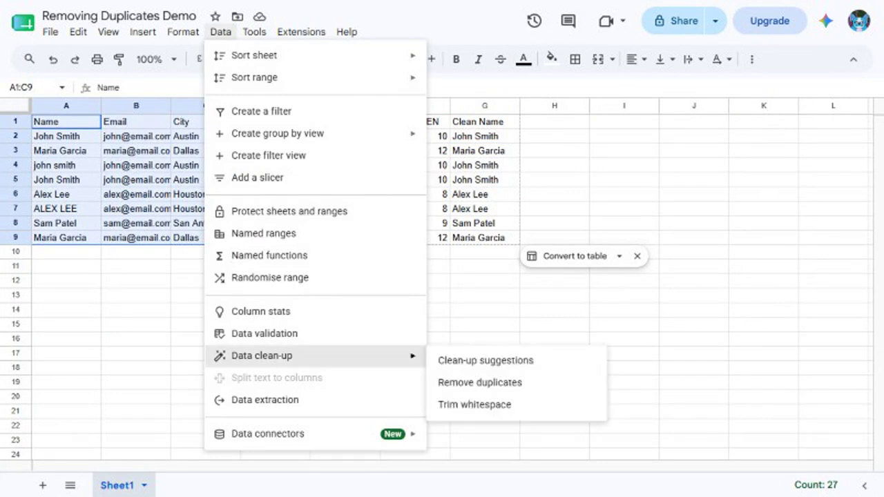
pyautogui.click(480, 382)
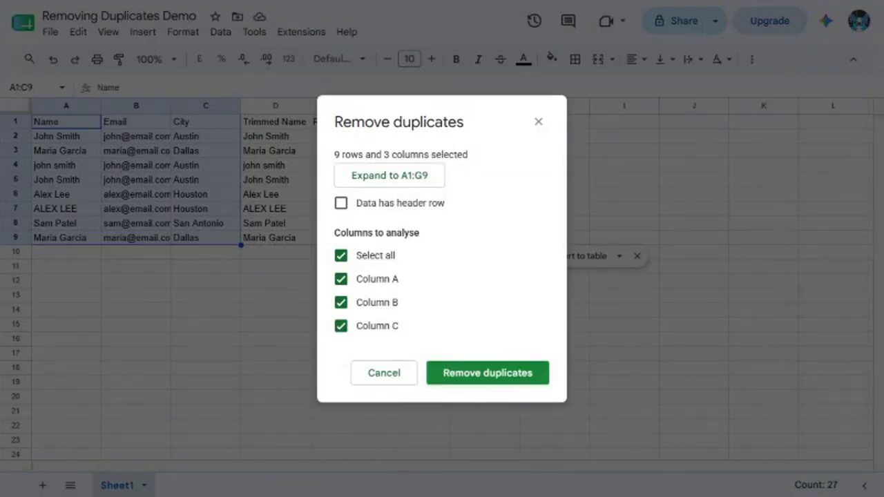
pyautogui.click(341, 203)
pyautogui.click(487, 372)
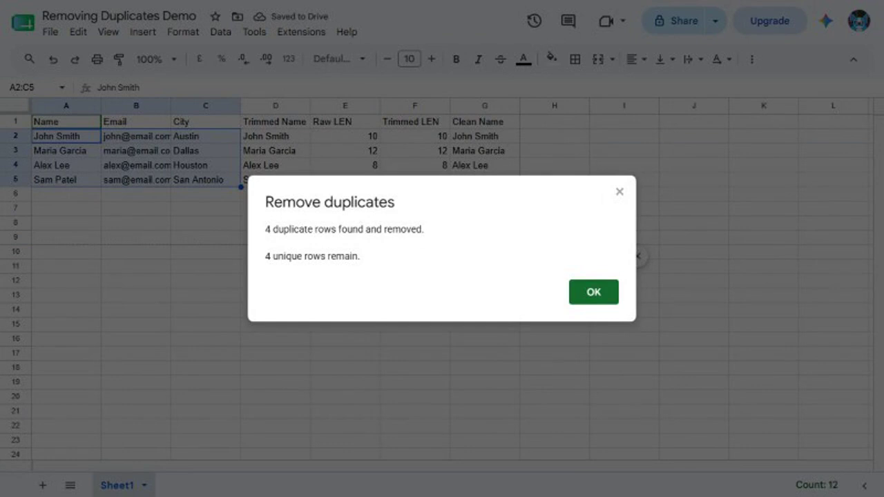
pyautogui.click(593, 292)
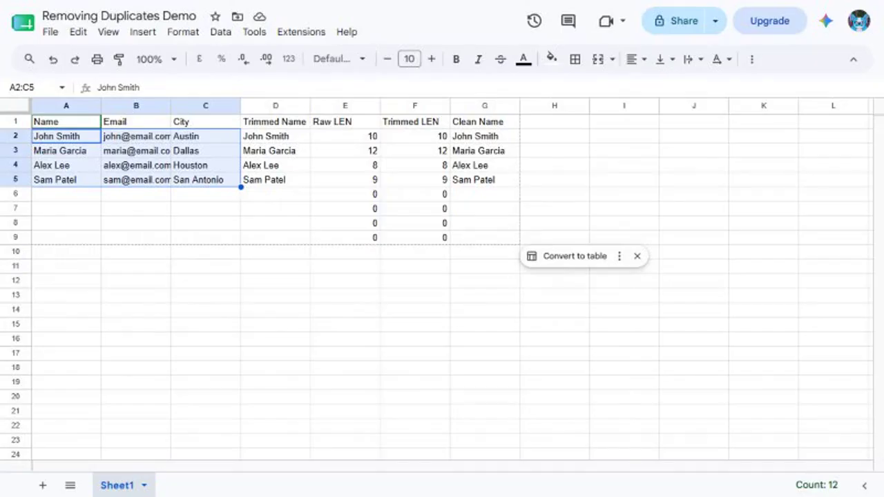
pyautogui.moveTo(67, 122); pyautogui.dragTo(205, 179)
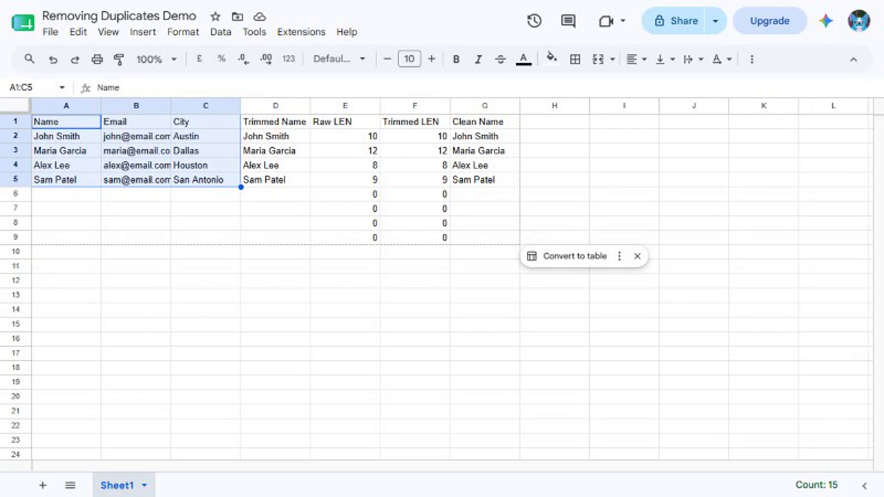
pyautogui.hotkey('ctrl', 'z')
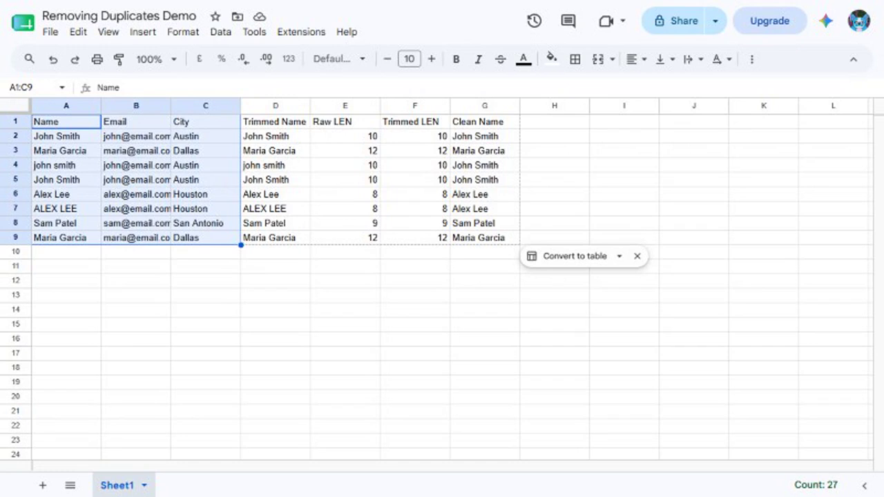
# Enter the headers Clean Name, Email and City in I1:K1.
pyautogui.click(31, 87)
pyautogui.write('I1')
pyautogui.press('Return')
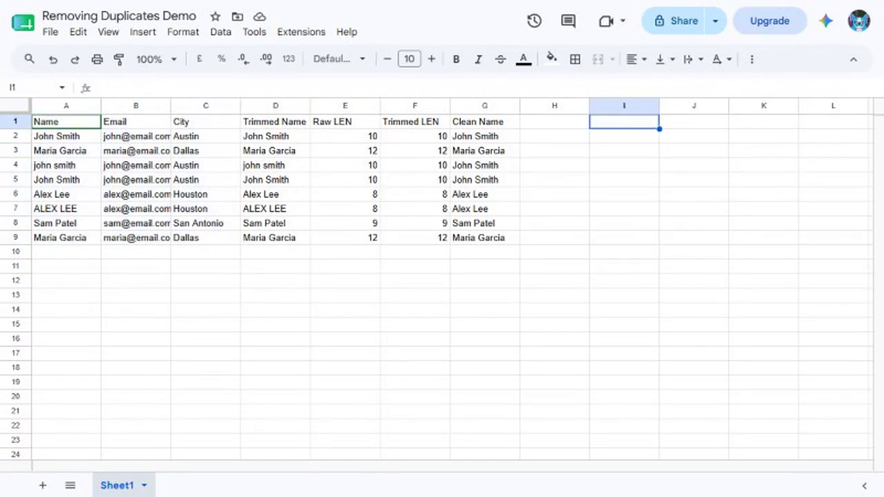
pyautogui.write('Clean Name')
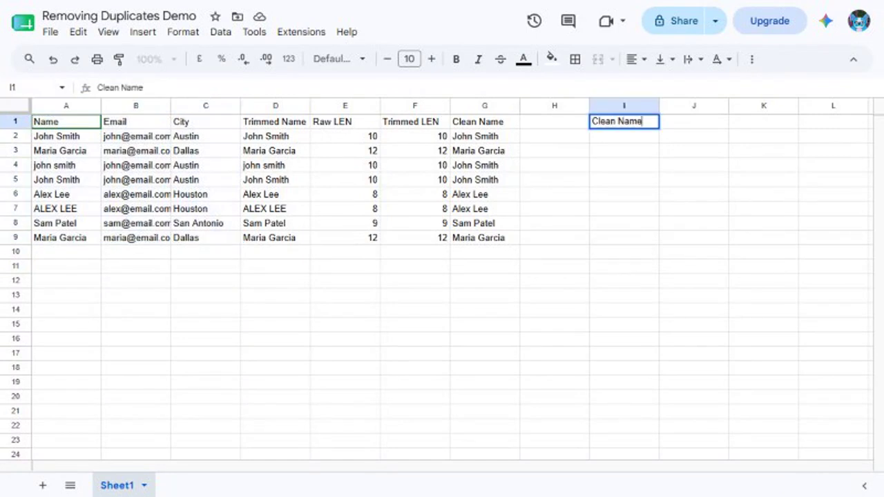
pyautogui.press('Tab')
pyautogui.write('Email')
pyautogui.press('Tab')
pyautogui.write('City')
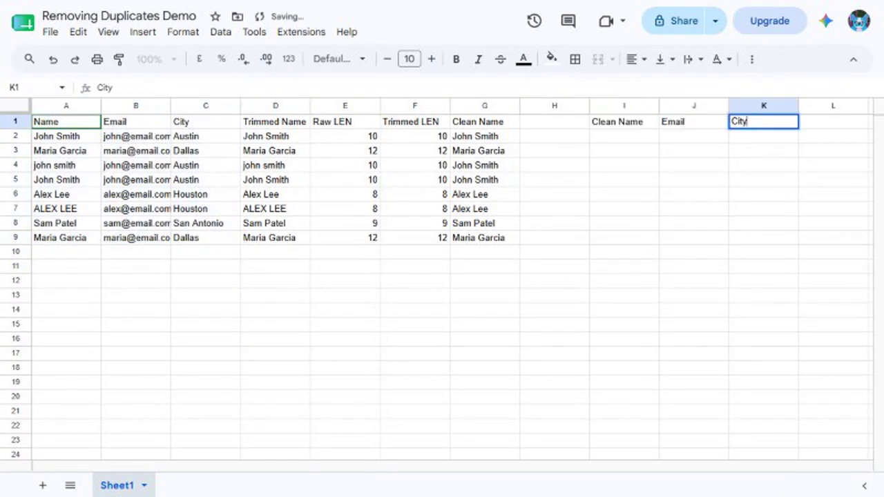
pyautogui.press('Return')
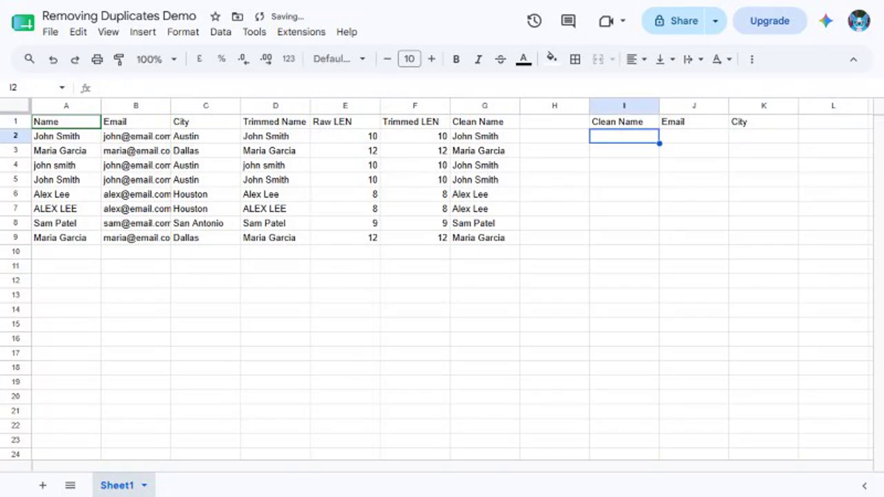
# Enter =G2, =B2 and =C2 in I2:K2 and fill them down to row 9.
pyautogui.write('=G2')
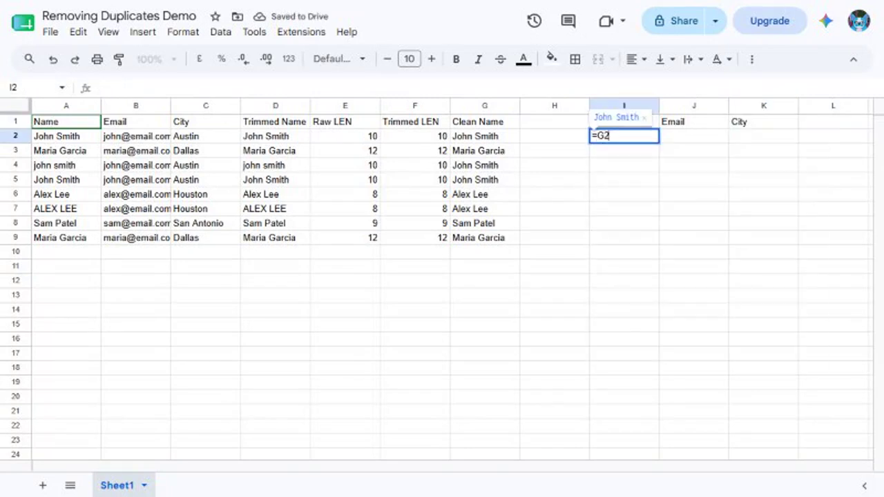
pyautogui.press('Tab')
pyautogui.write('=B2')
pyautogui.press('Tab')
pyautogui.write('=C2')
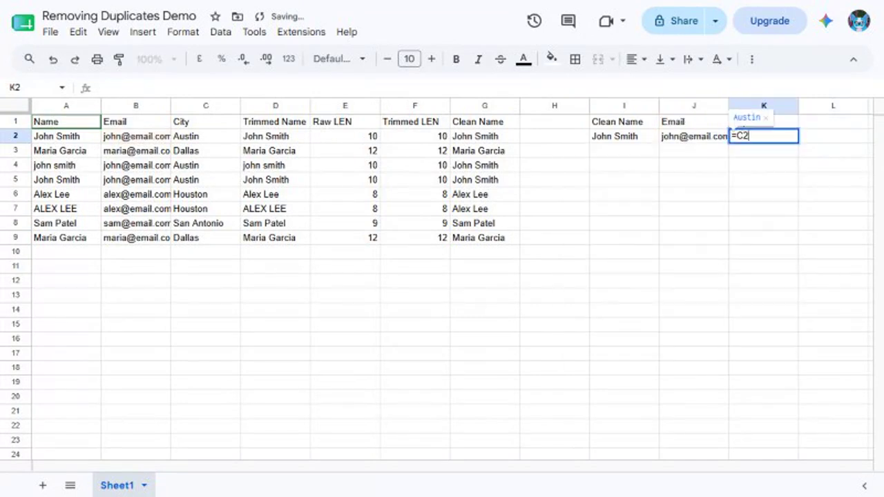
pyautogui.press('Return')
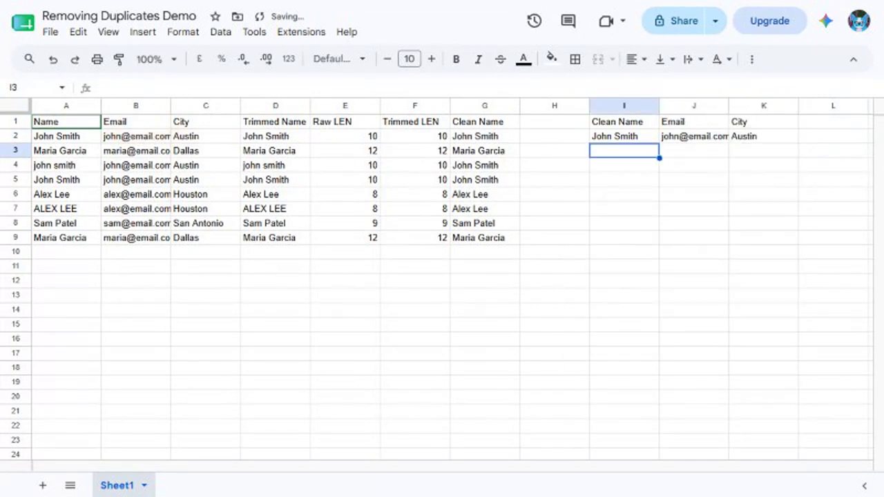
pyautogui.click(31, 88)
pyautogui.write('I2:K9')
pyautogui.press('Return')
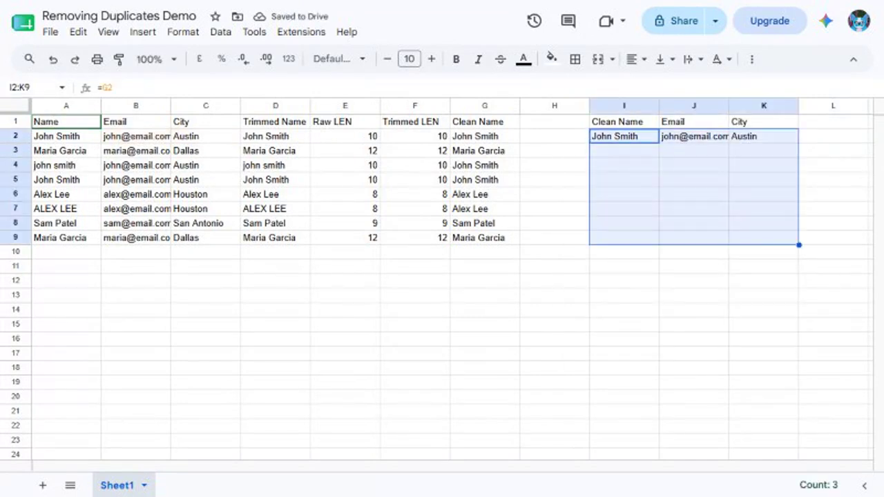
pyautogui.hotkey('ctrl', 'd')
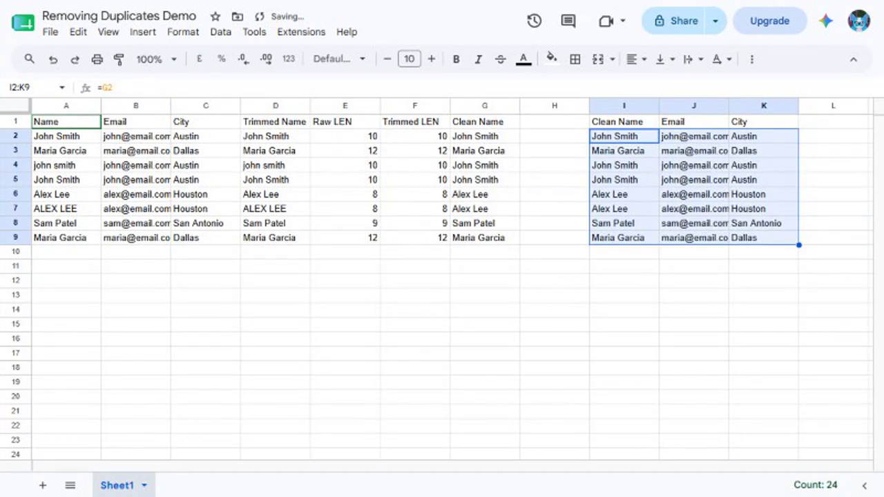
# Select the copied table I1:K9 including its headers.
pyautogui.click(31, 87)
pyautogui.write('I1:K9')
pyautogui.press('Return')
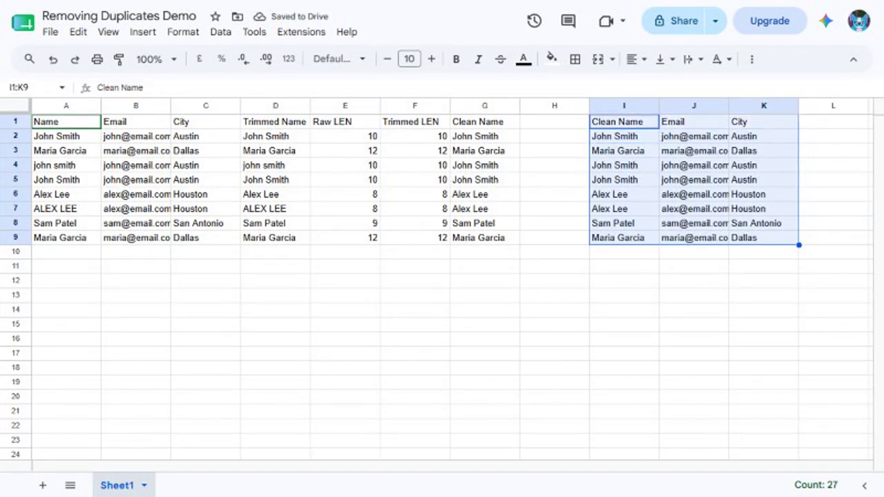
pyautogui.click(220, 32)
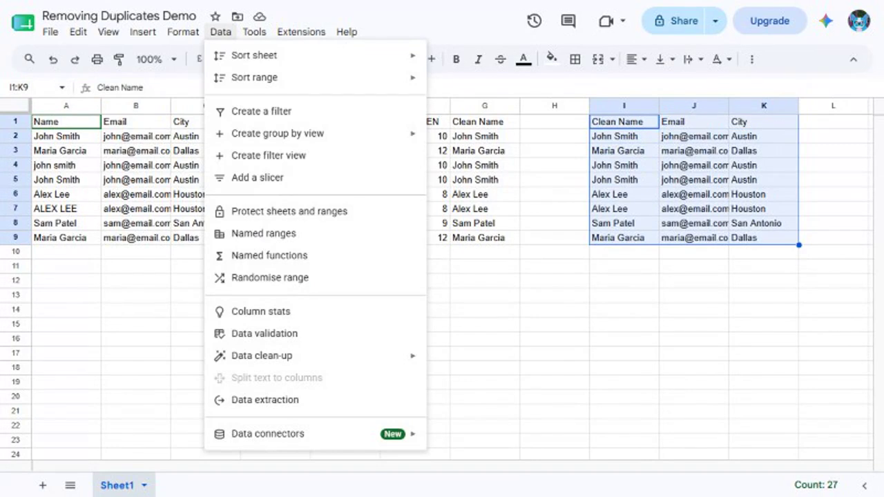
# Remove duplicates from I1:K9 with a header row, leaving the table in I1:K5.
pyautogui.moveTo(276, 355)
pyautogui.click(479, 382)
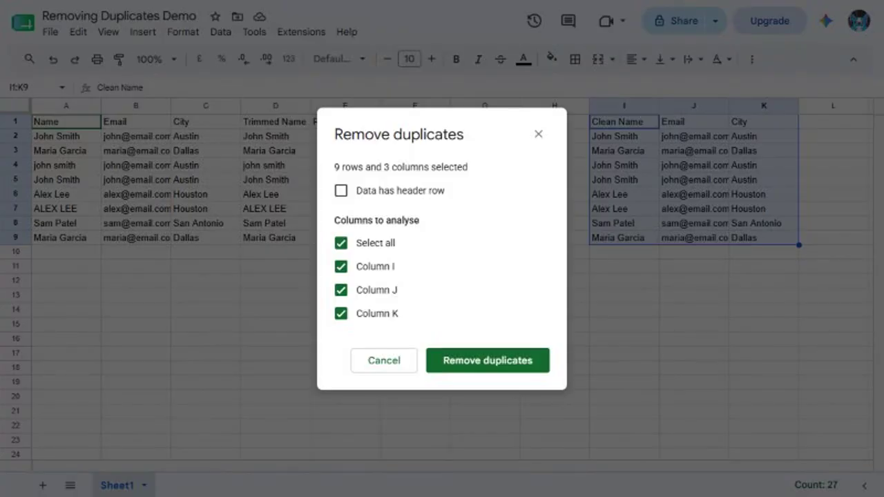
pyautogui.click(341, 191)
pyautogui.click(487, 360)
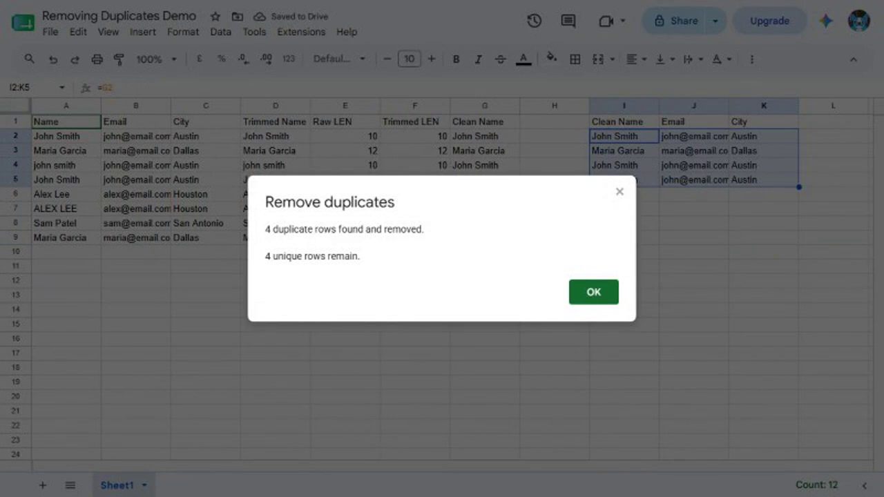
pyautogui.click(594, 292)
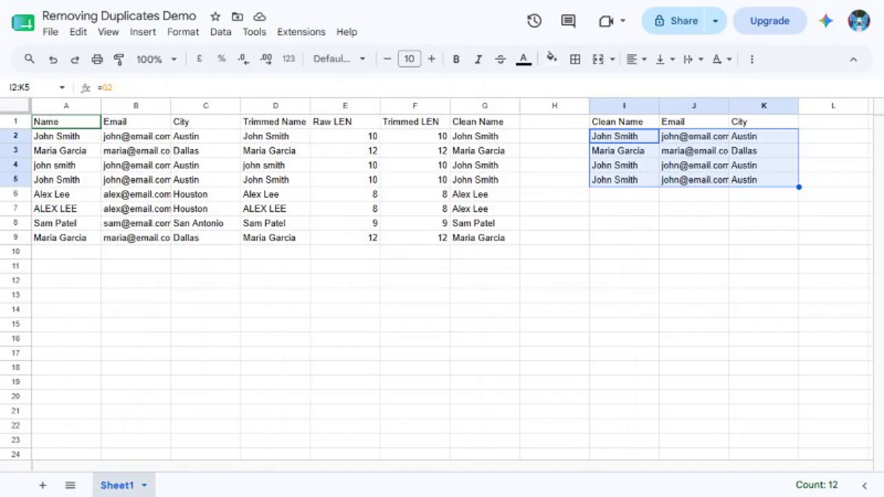
pyautogui.click(30, 88)
pyautogui.write('I1:K5')
pyautogui.press('Return')
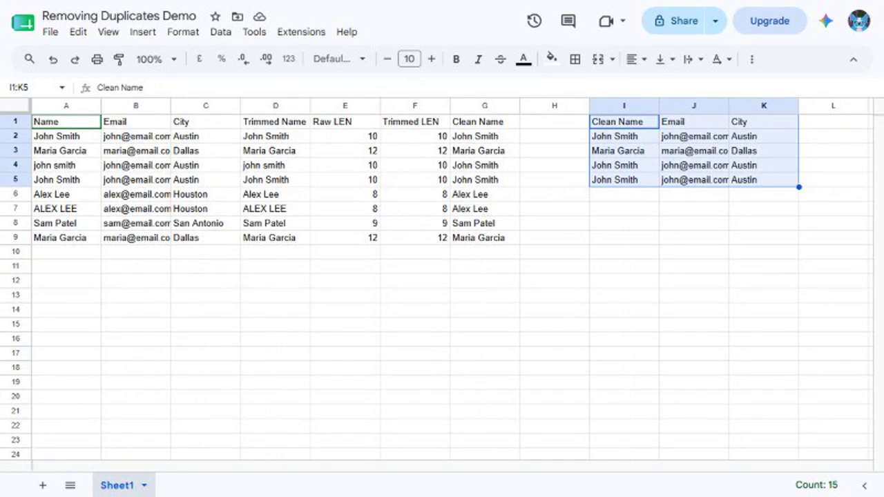
# Enter =UNIQUE({G2:G9,B2:B9,C2:C9}) in cell M1.
pyautogui.click(30, 87)
pyautogui.write('M1')
pyautogui.press('Return')
pyautogui.write('=')
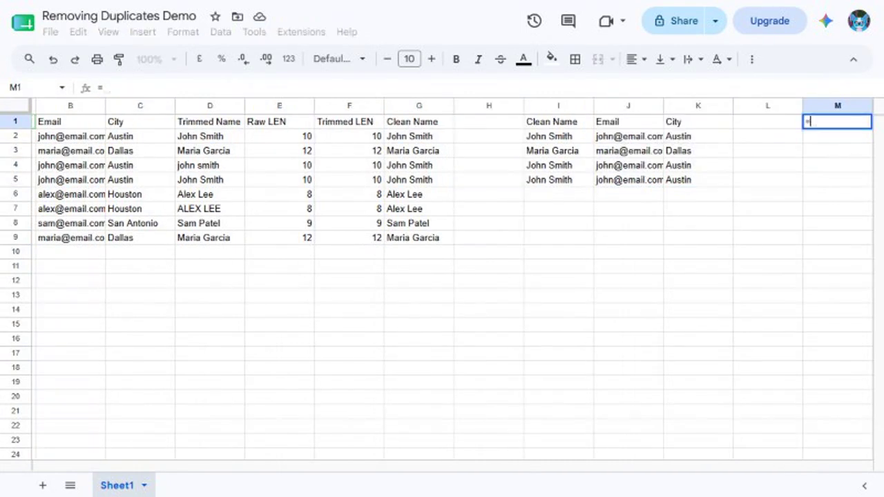
pyautogui.write('UNIQUE({G2:G9,B2:B9,C2:C9})')
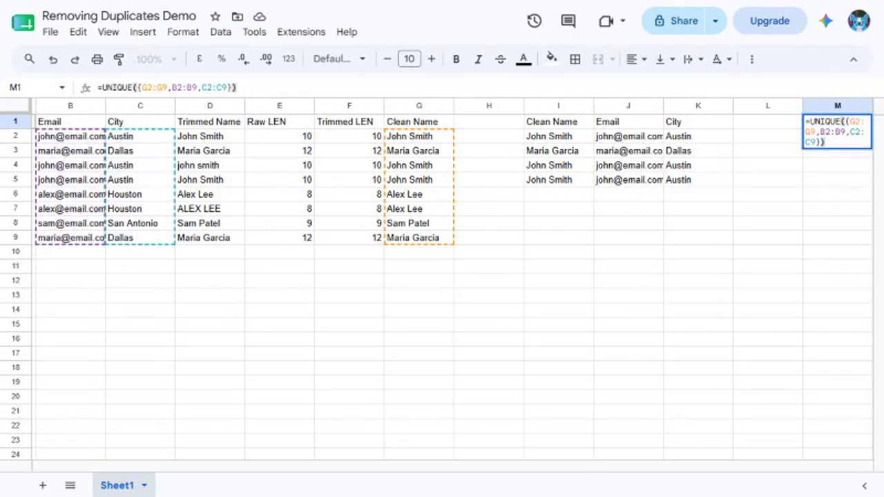
pyautogui.press('Return')
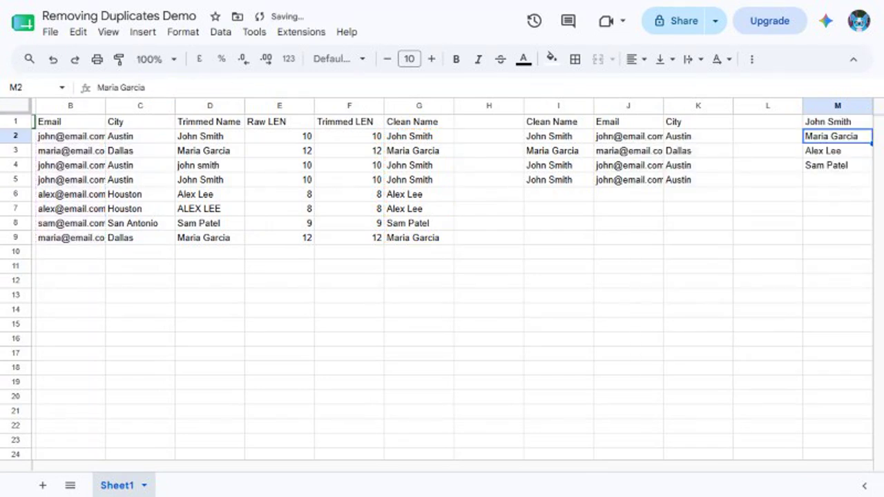
# Check that the unique contacts spill through O4, then return to M1.
pyautogui.click(31, 88)
pyautogui.write('O4')
pyautogui.press('Return')
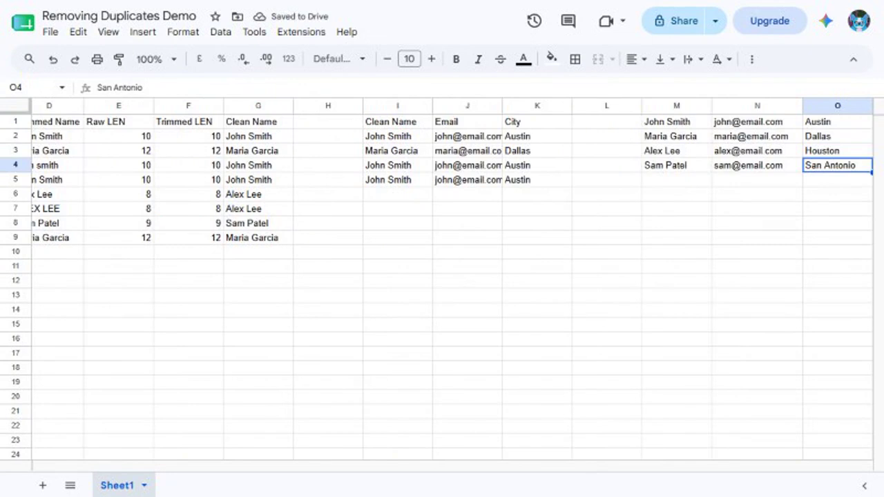
pyautogui.click(31, 87)
pyautogui.write('M1')
pyautogui.press('Return')
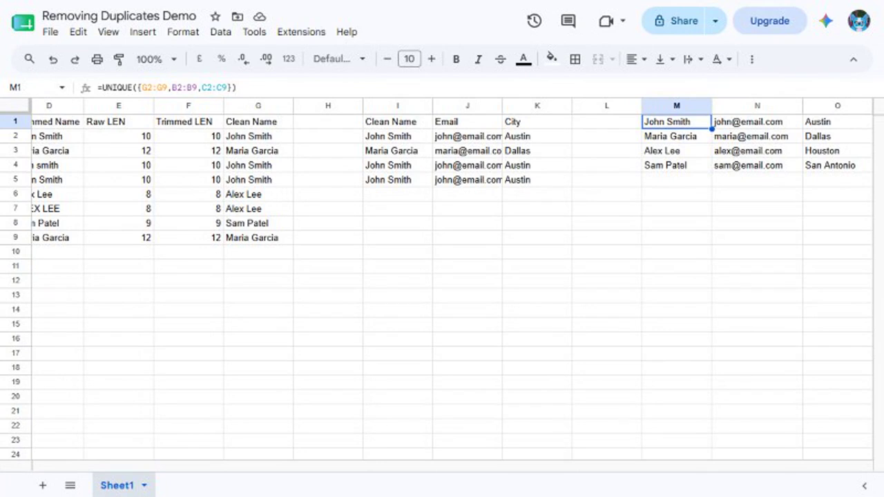
pyautogui.click(31, 87)
pyautogui.write('A1:G9')
pyautogui.press('Return')
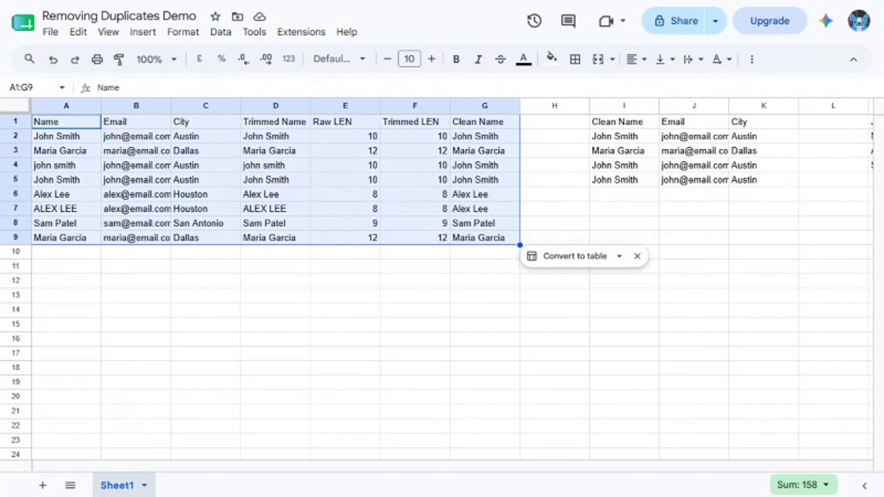
pyautogui.click(31, 88)
pyautogui.write('I1:K5')
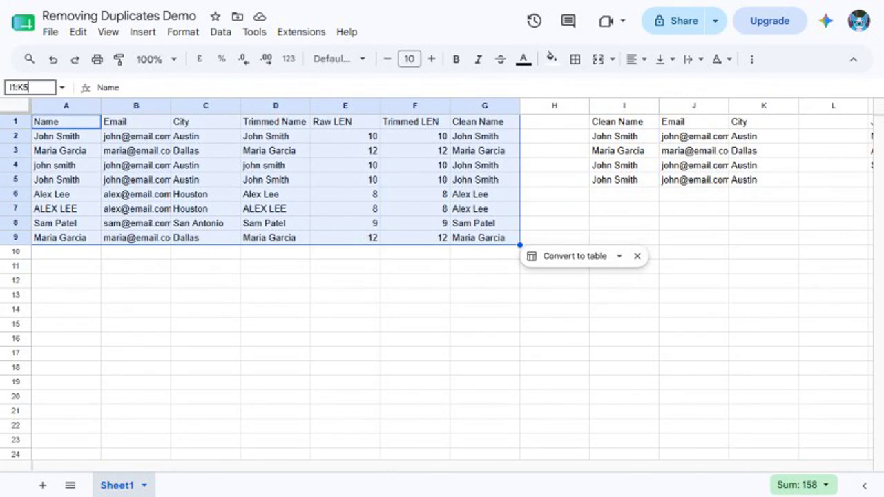
pyautogui.press('Return')
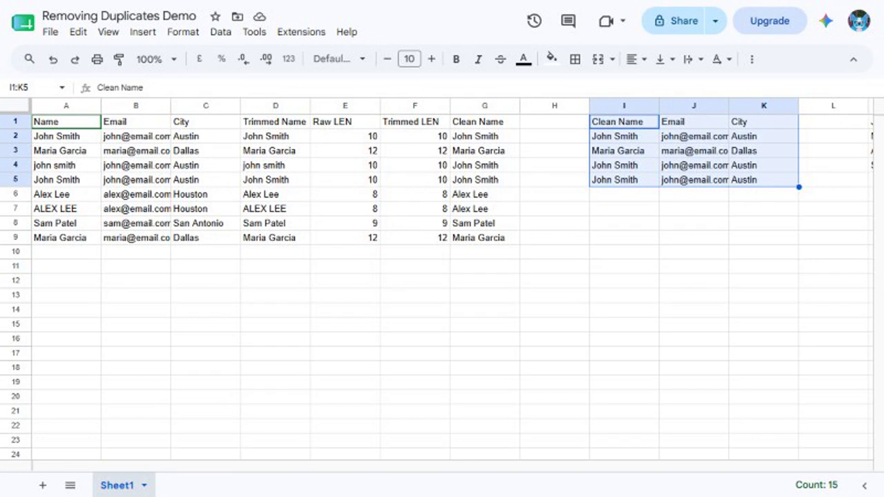
pyautogui.hotkey('ctrl', 'End')
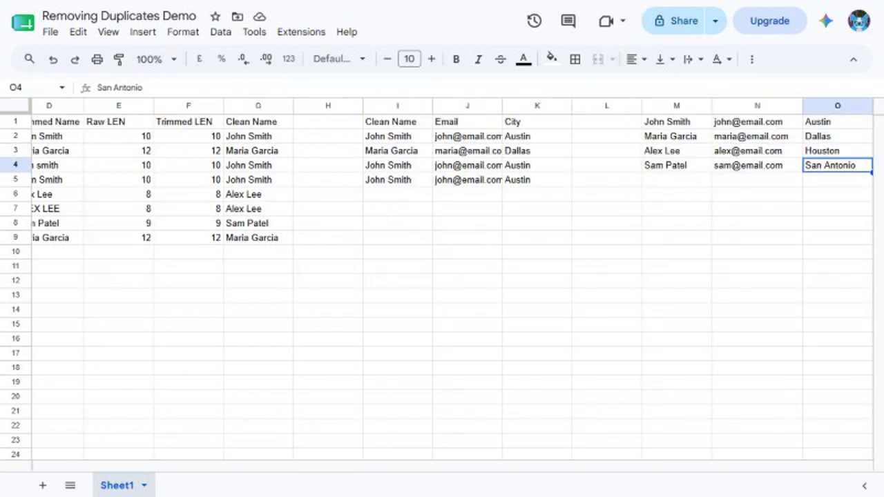
pyautogui.hotkey('ctrl', 'a')
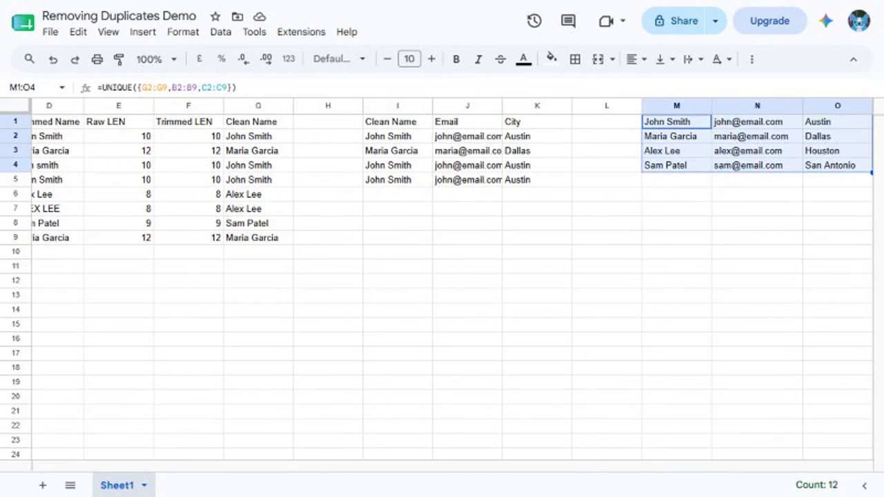